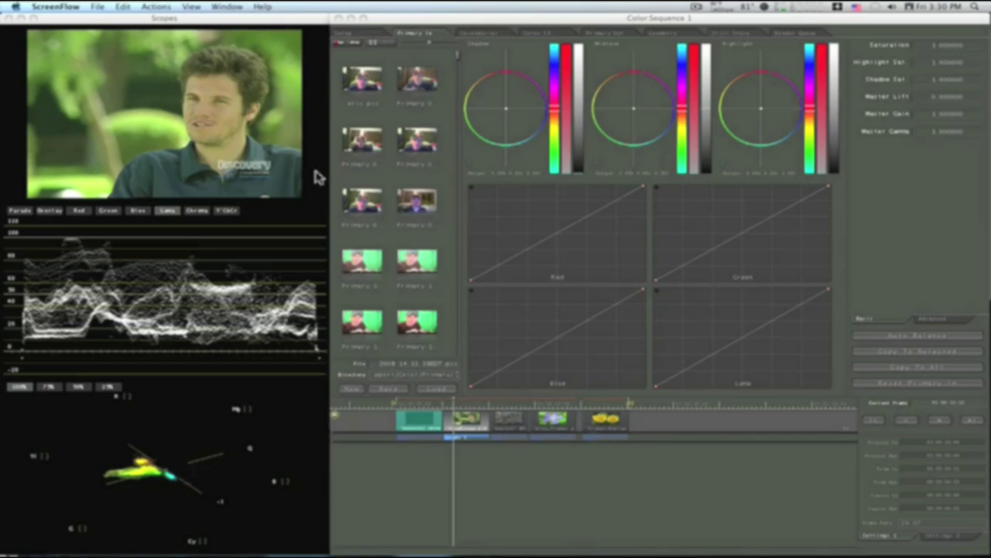
Pull the middle of the green curve down, and add a point to the red curve's lower part, lowering it slightly
click(743, 233)
drag(744, 233, 754, 243)
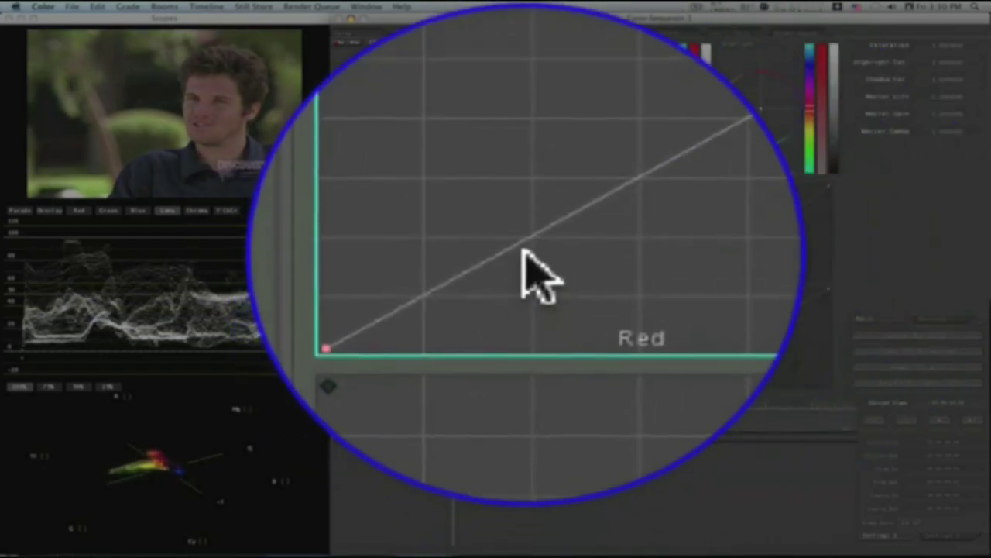
click(534, 248)
drag(501, 259, 505, 267)
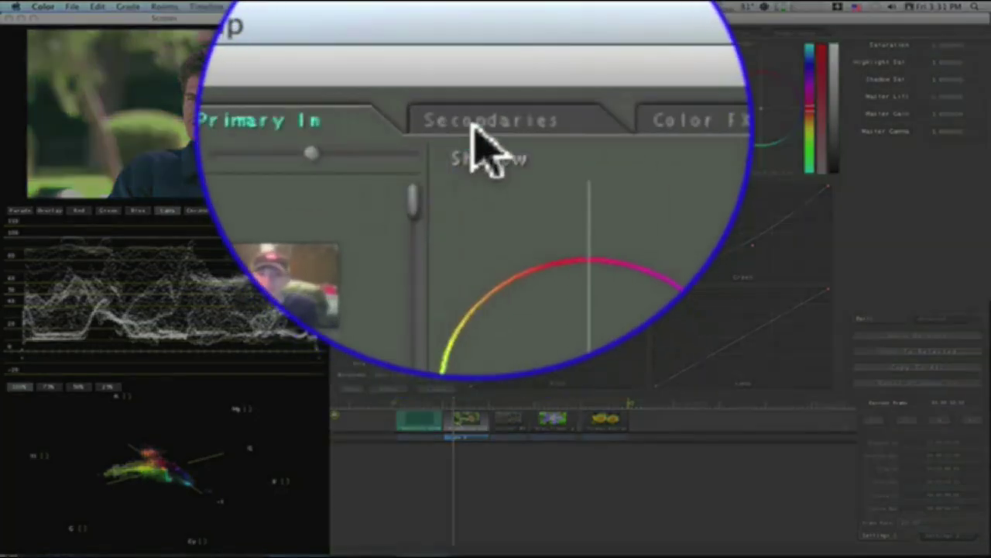
Enable the first secondary correction with a vignette, using User Shape as the vignette's shape
click(472, 34)
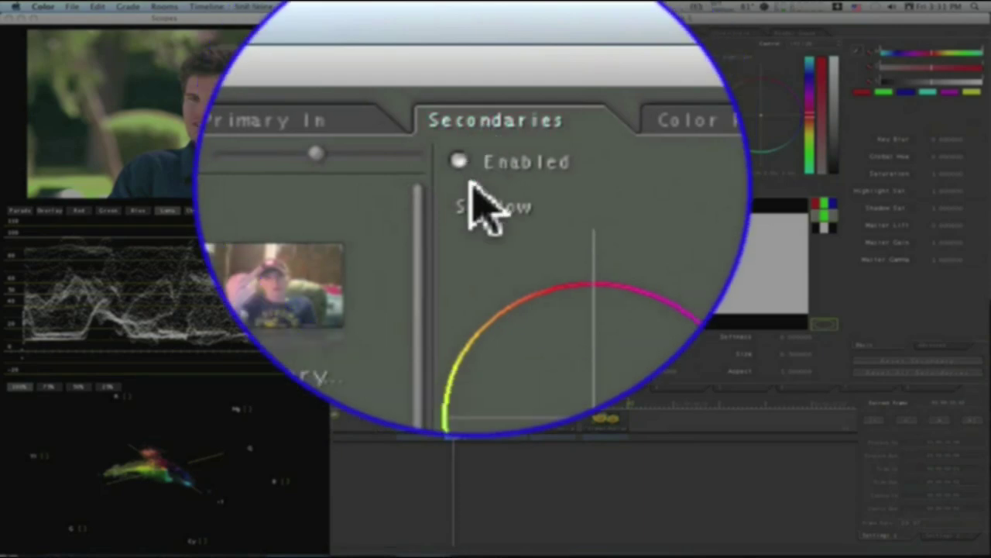
click(465, 162)
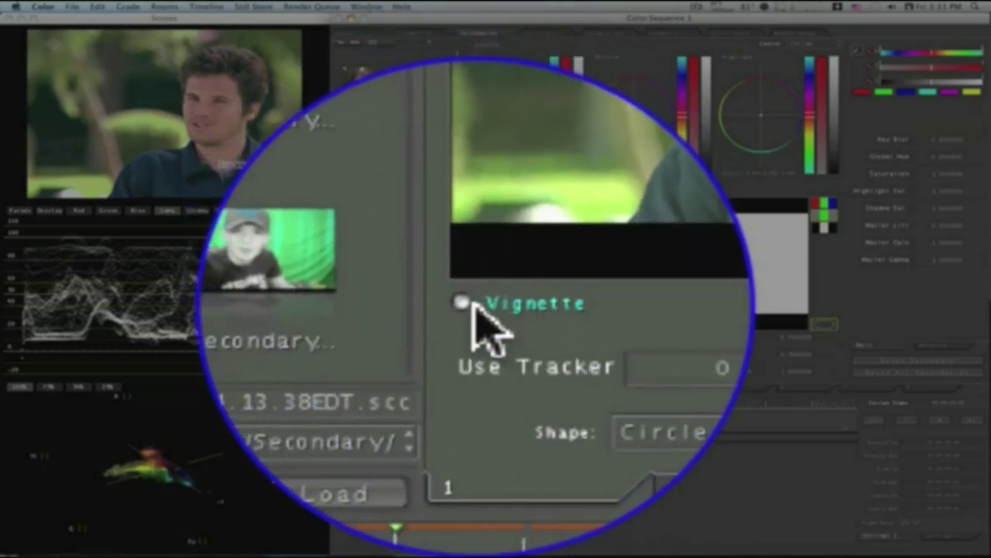
click(471, 304)
click(537, 304)
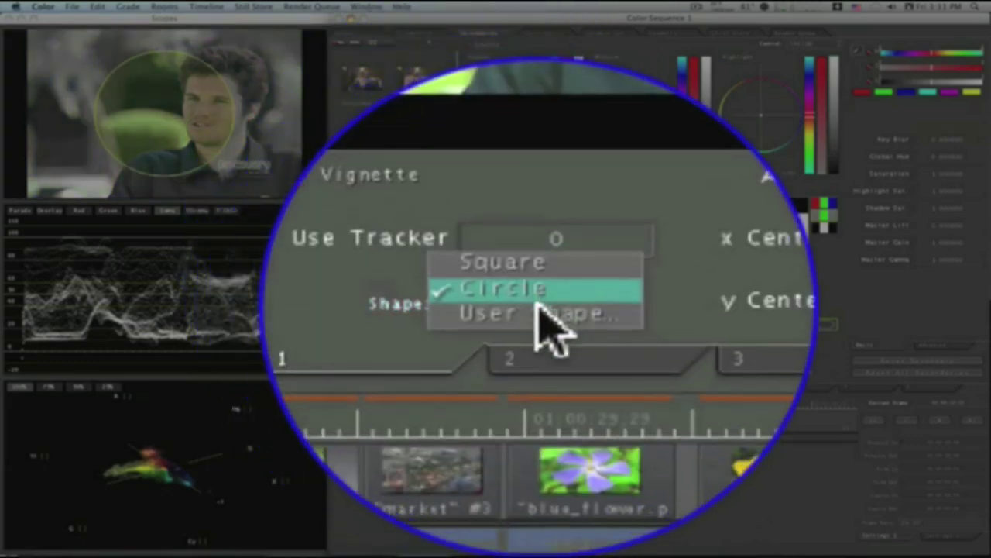
click(539, 307)
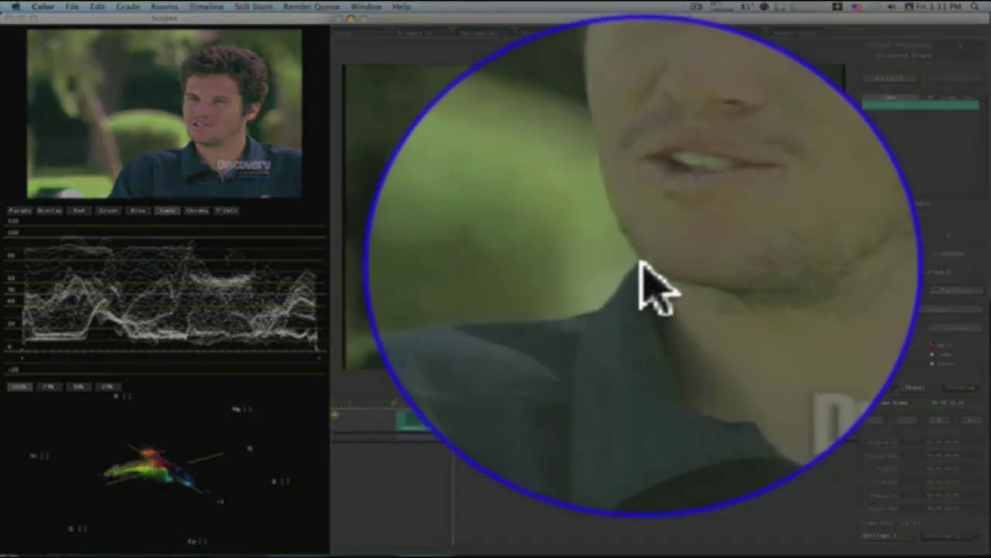
Start the shape at the collar tip below the chin and trace outward along the top of the shoulder on the image's left
click(641, 265)
click(636, 271)
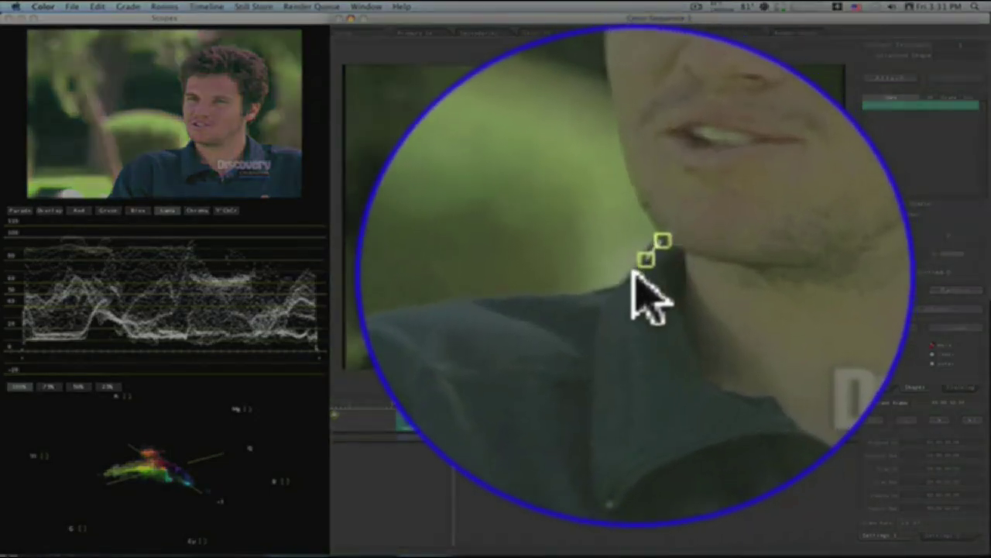
click(631, 278)
click(622, 278)
click(610, 279)
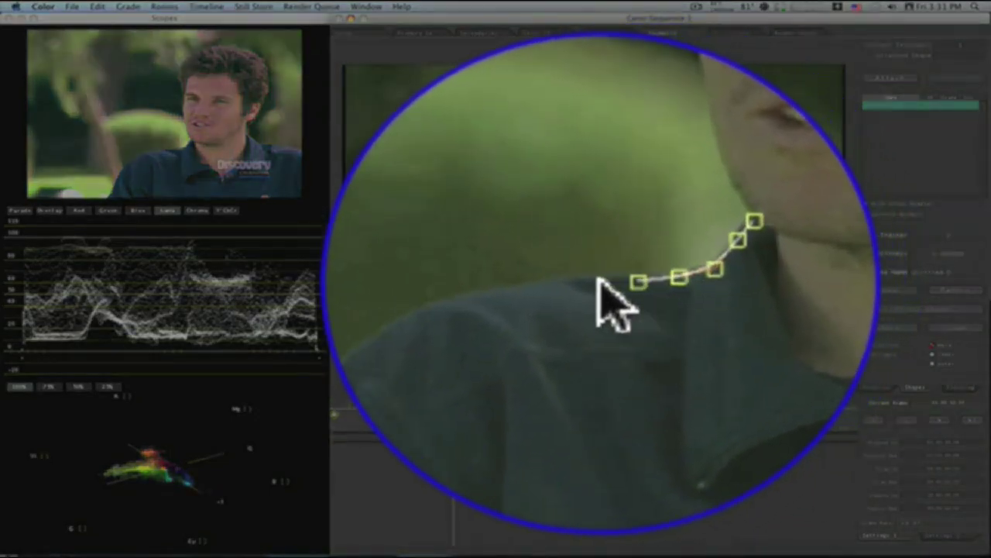
click(598, 281)
click(588, 281)
click(570, 283)
click(561, 285)
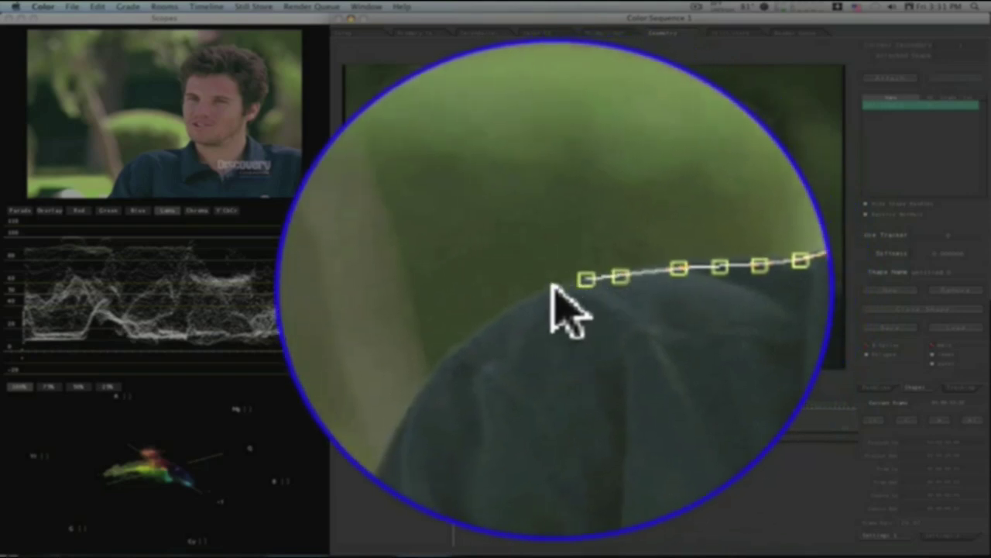
Continue the outline around the same shoulder and down the outer sleeve edge to the bottom of the frame
click(544, 289)
click(537, 294)
click(529, 300)
click(521, 304)
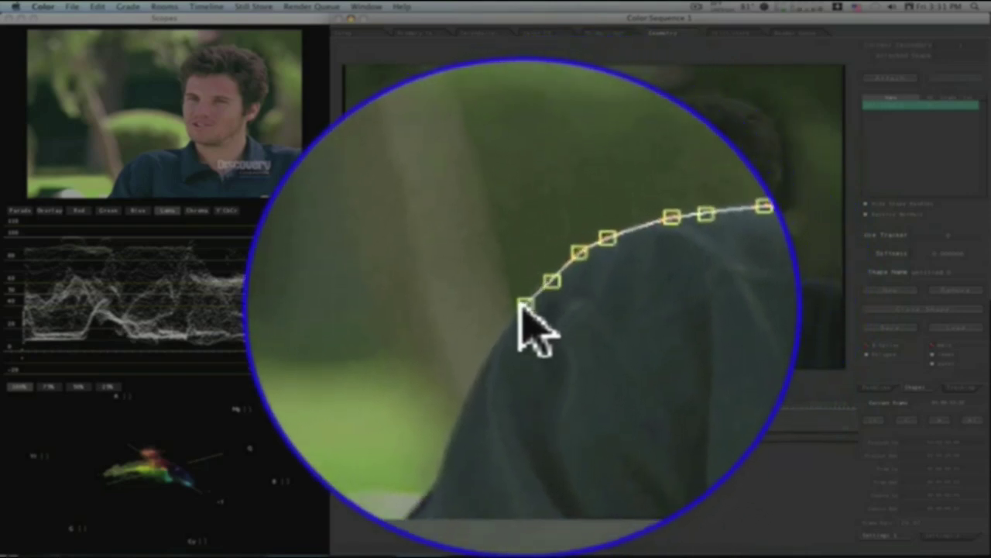
click(514, 304)
click(509, 303)
click(502, 303)
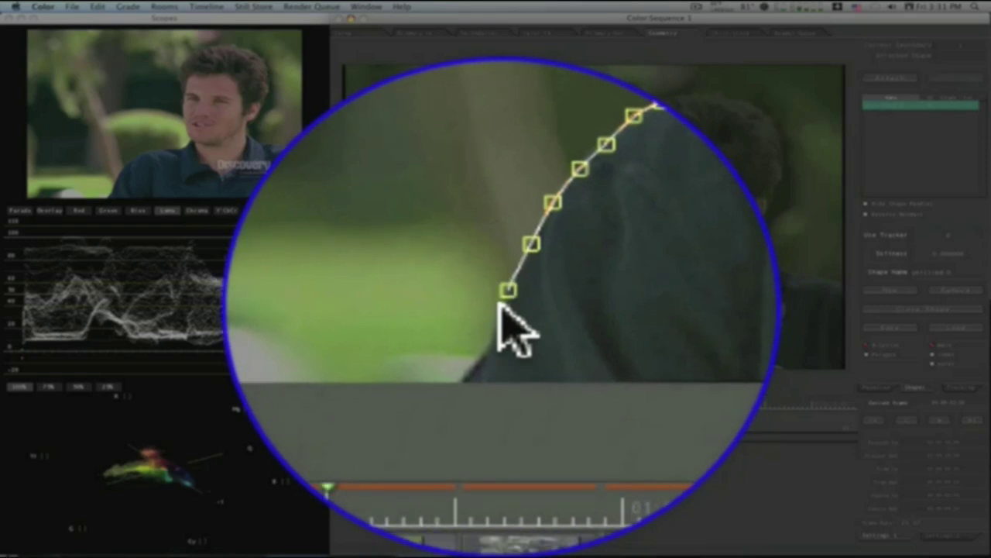
click(498, 303)
click(496, 304)
click(489, 303)
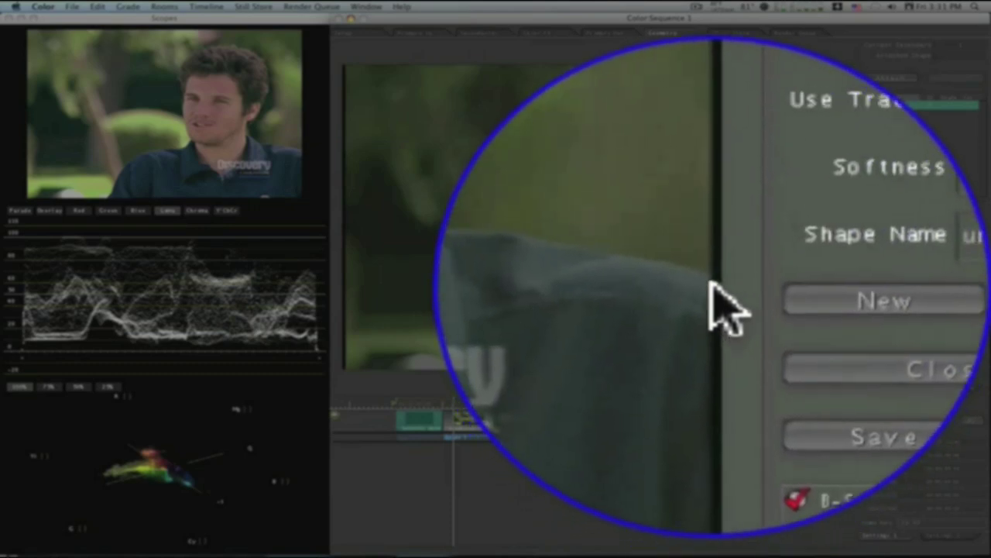
Trace the top of the opposite shoulder from the image's right edge inward to the base of the collar
click(712, 285)
click(713, 282)
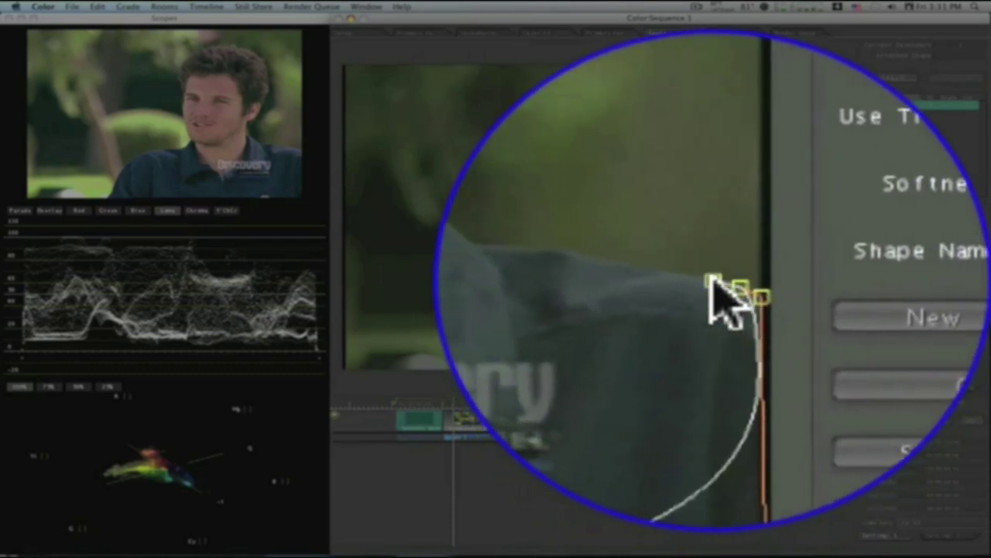
click(712, 280)
click(712, 276)
click(713, 274)
click(713, 273)
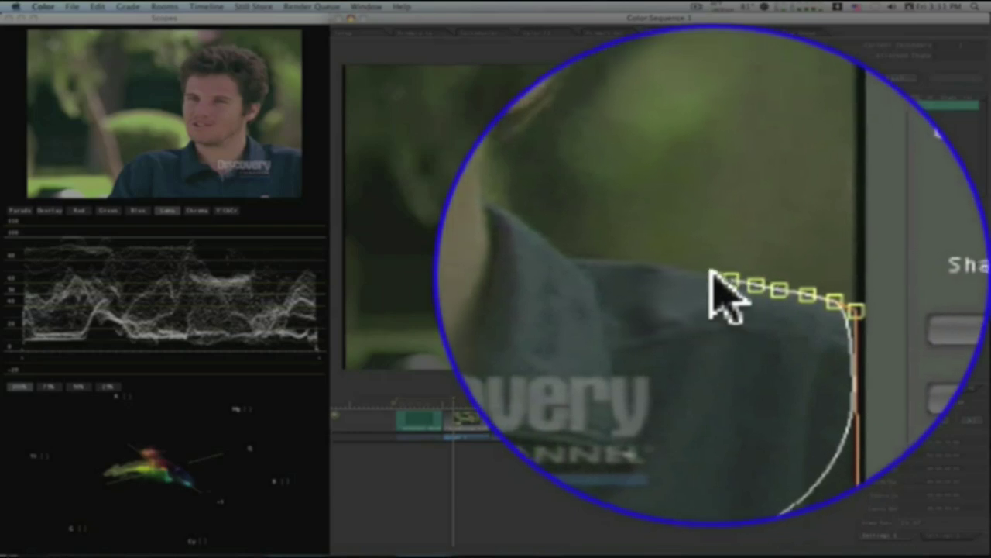
click(713, 272)
click(713, 271)
click(713, 271)
click(712, 270)
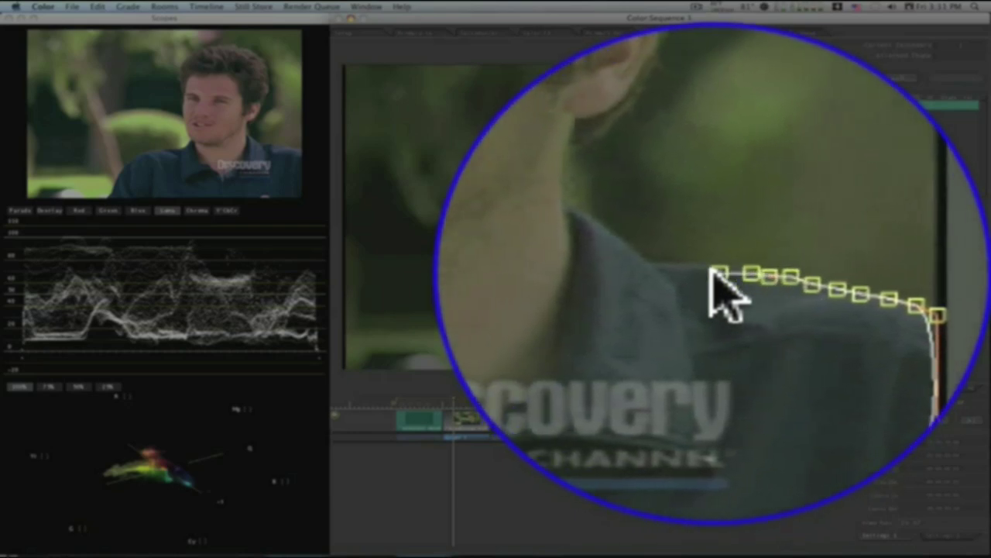
click(711, 271)
click(711, 270)
click(711, 270)
click(710, 269)
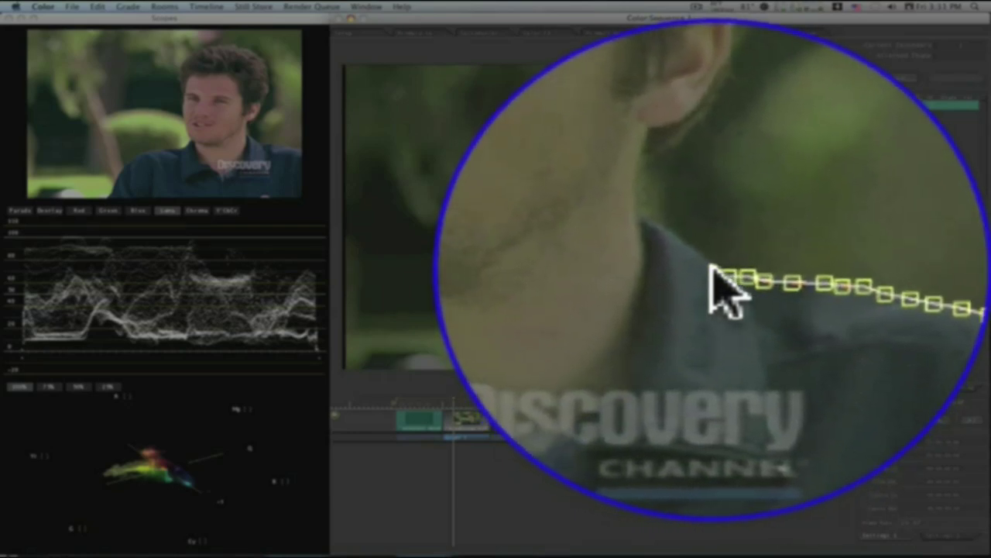
Extend the outline up the outer edge of the collar to where it meets the neck below the ear
click(710, 268)
click(711, 264)
click(710, 260)
click(711, 258)
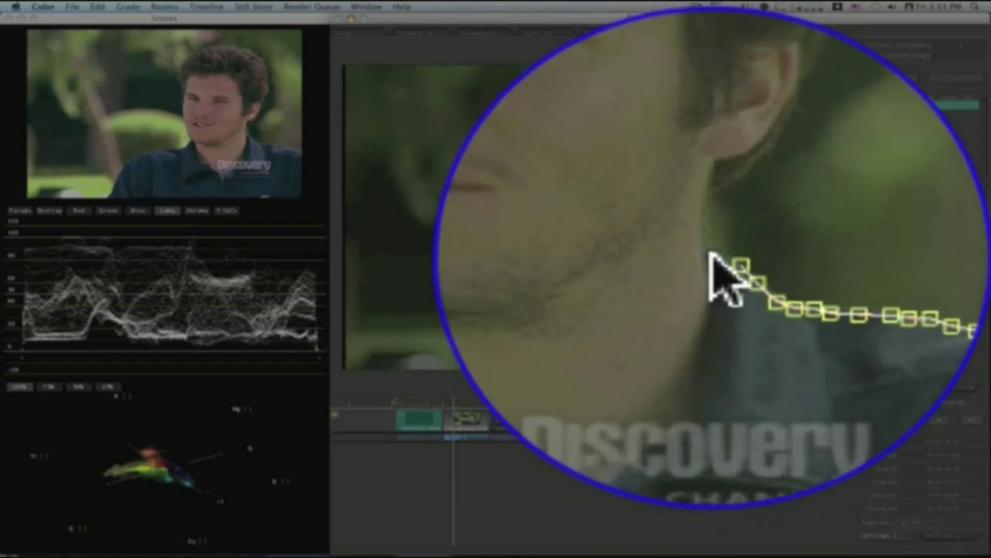
click(710, 256)
Trace the inner collar edge downward along the side of the neck
click(712, 261)
click(712, 270)
click(714, 277)
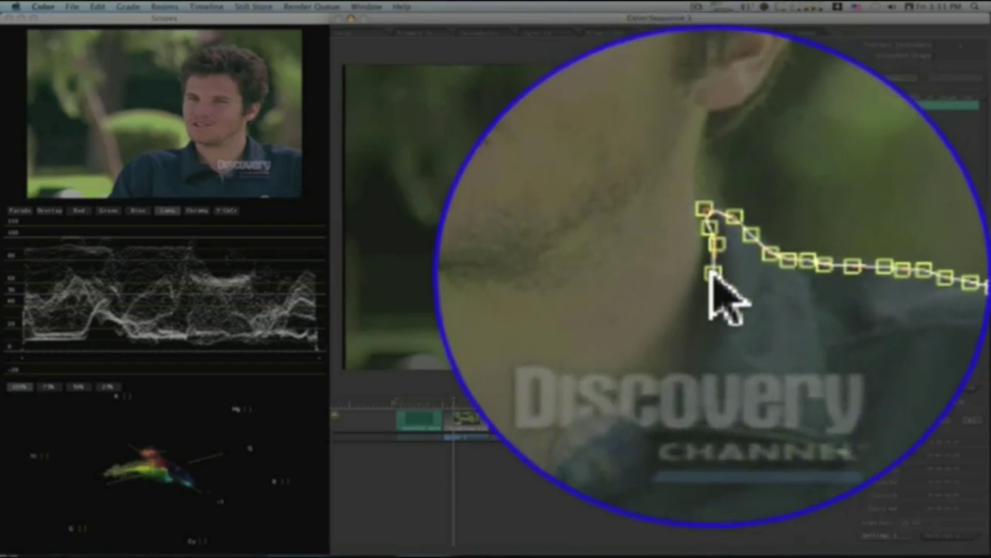
click(712, 281)
click(712, 287)
click(712, 295)
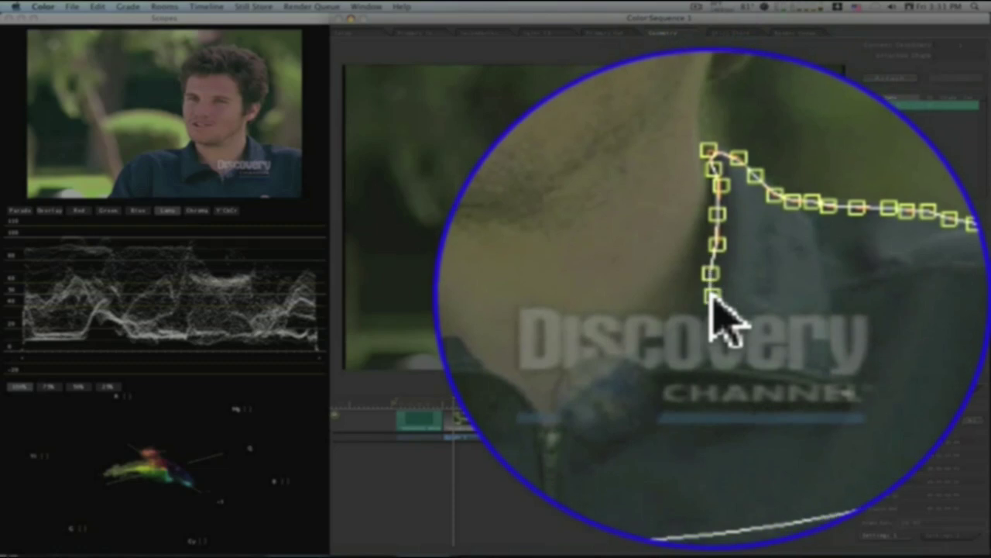
Follow the collar opening diagonally down to the top of the shirt's zipper
click(712, 301)
click(711, 302)
click(712, 304)
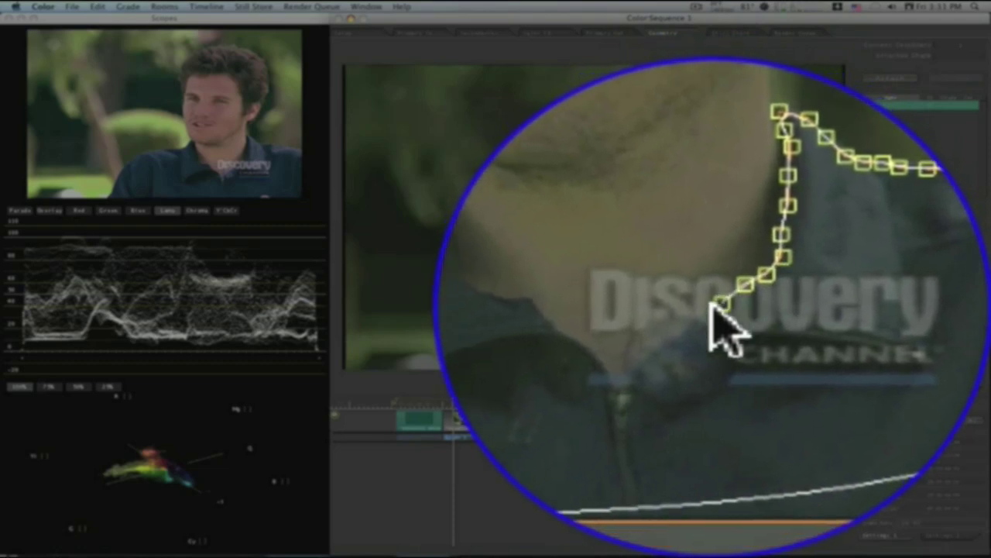
click(712, 306)
click(711, 305)
click(708, 305)
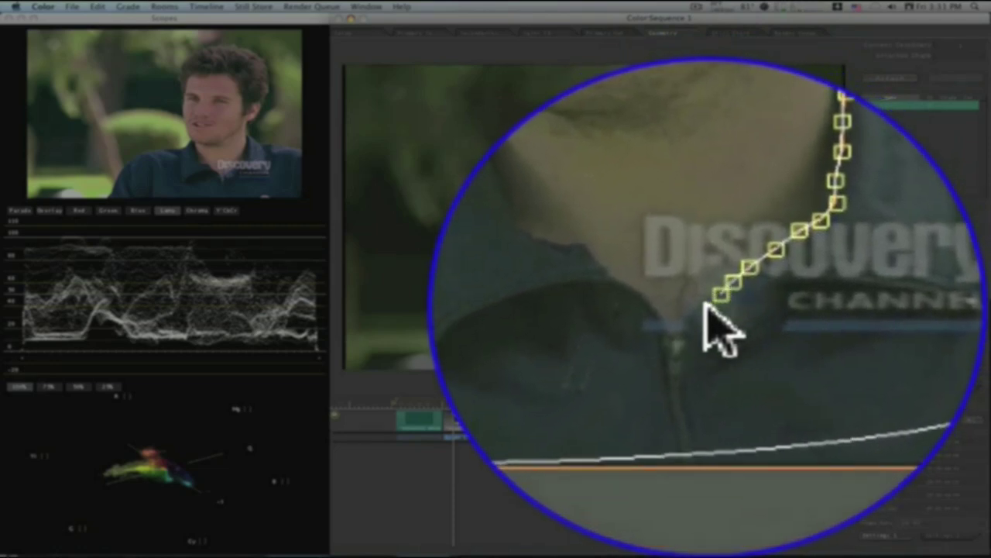
click(703, 304)
click(701, 308)
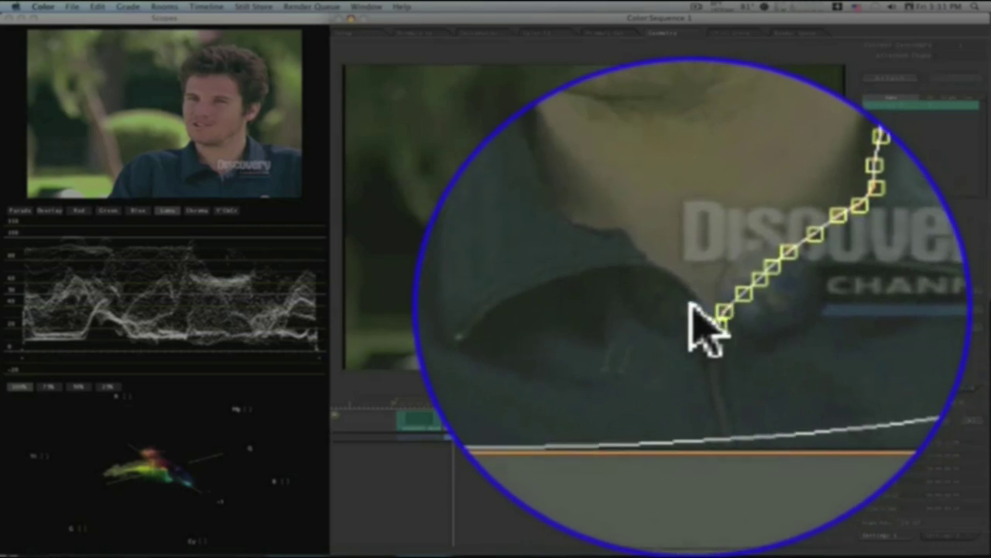
Trace the other side of the collar opening upward from the zipper to the bottom corner of the neck
click(691, 306)
click(688, 303)
click(681, 303)
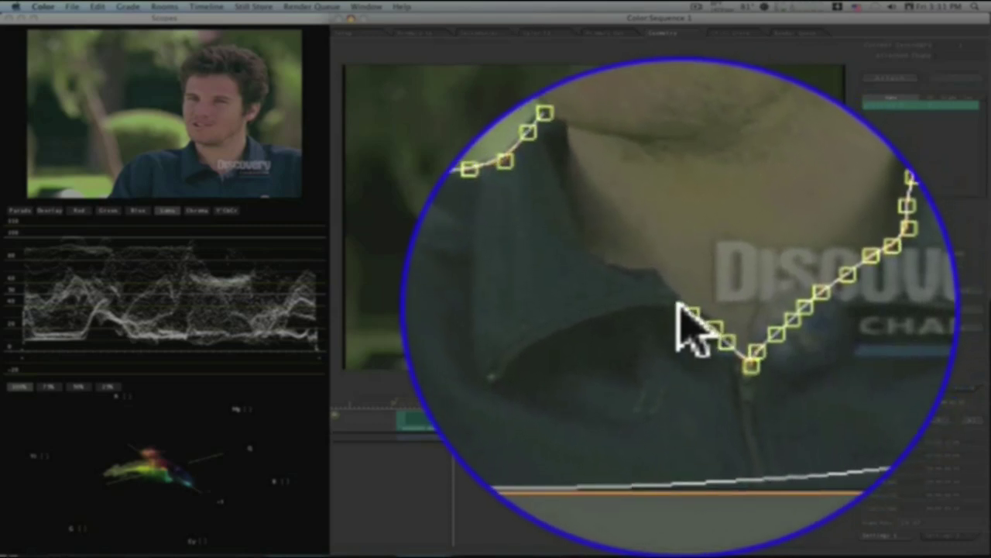
click(676, 303)
click(673, 307)
click(671, 306)
click(663, 303)
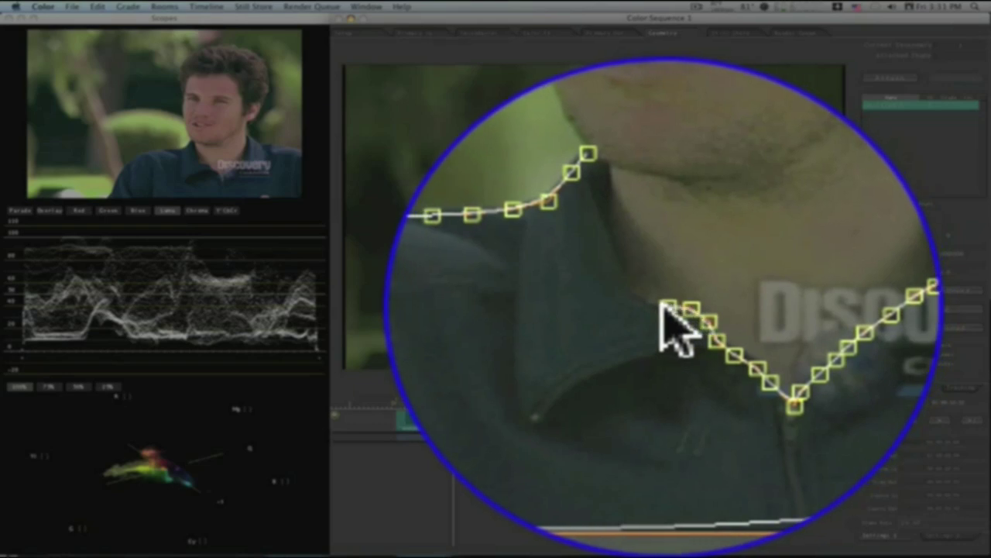
click(656, 304)
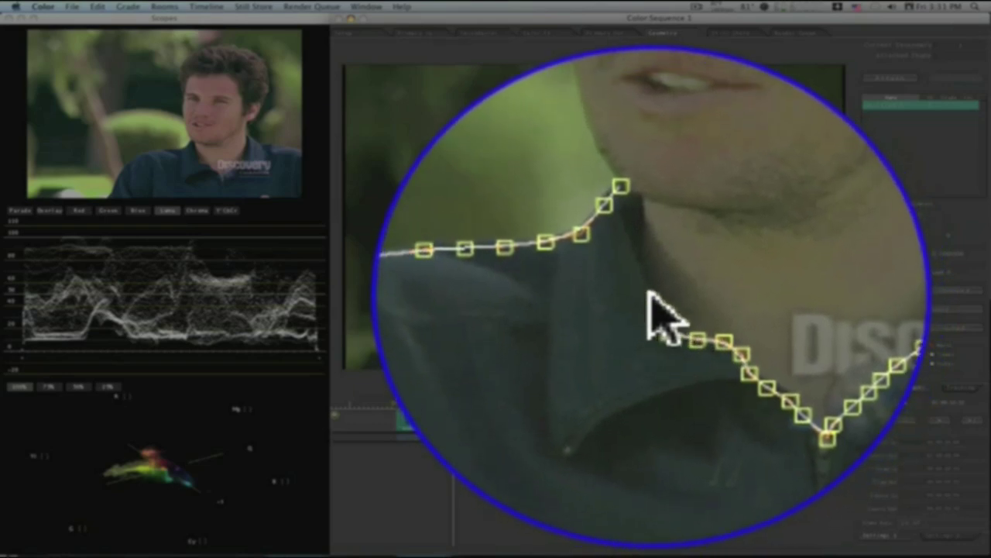
Continue up the remaining inner collar edge to the starting point below the chin and close the shirt shape
click(646, 288)
click(645, 284)
click(645, 280)
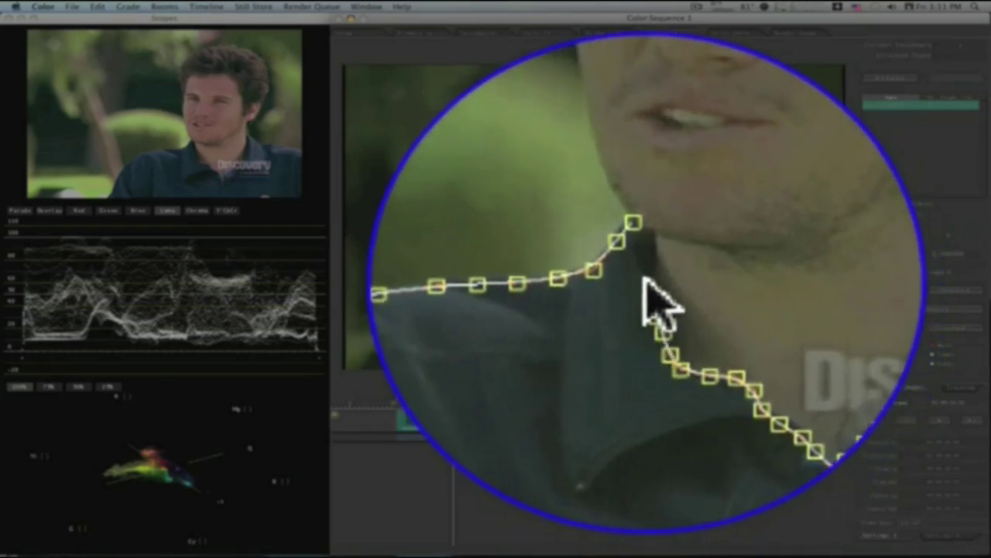
click(644, 276)
click(644, 275)
click(646, 271)
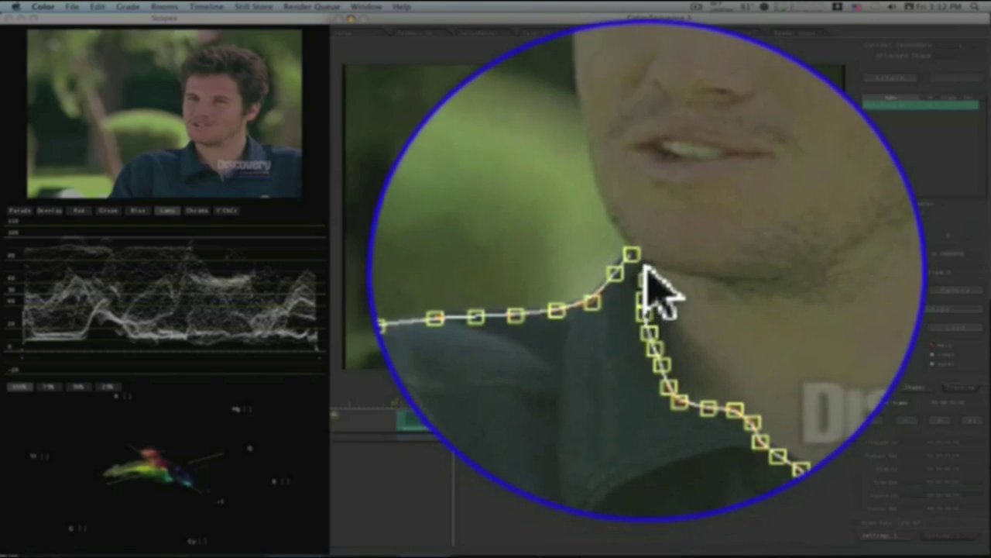
click(645, 267)
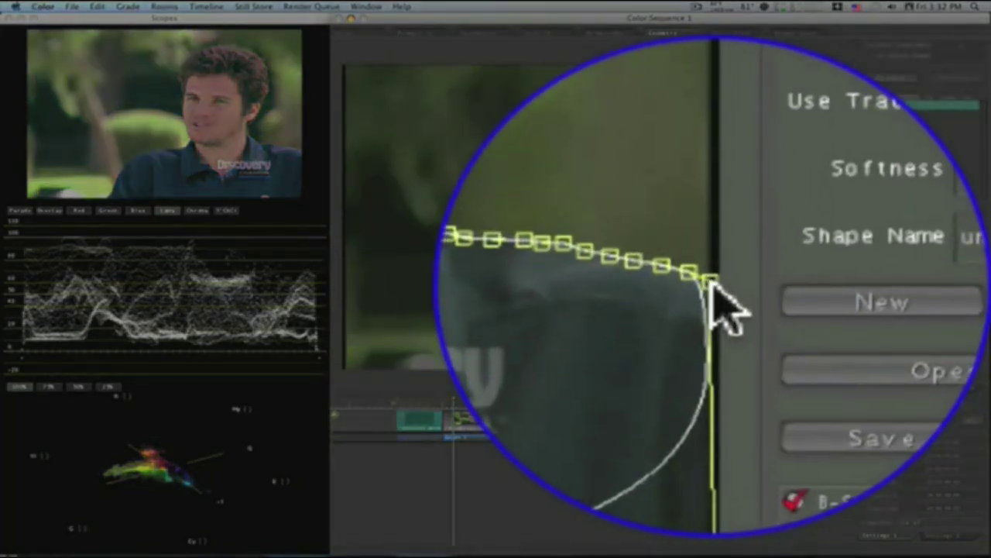
Adjust the shape's control points at the shoulder and lower corner along the frame edges, and set the shape type to Polygon
drag(843, 285, 842, 299)
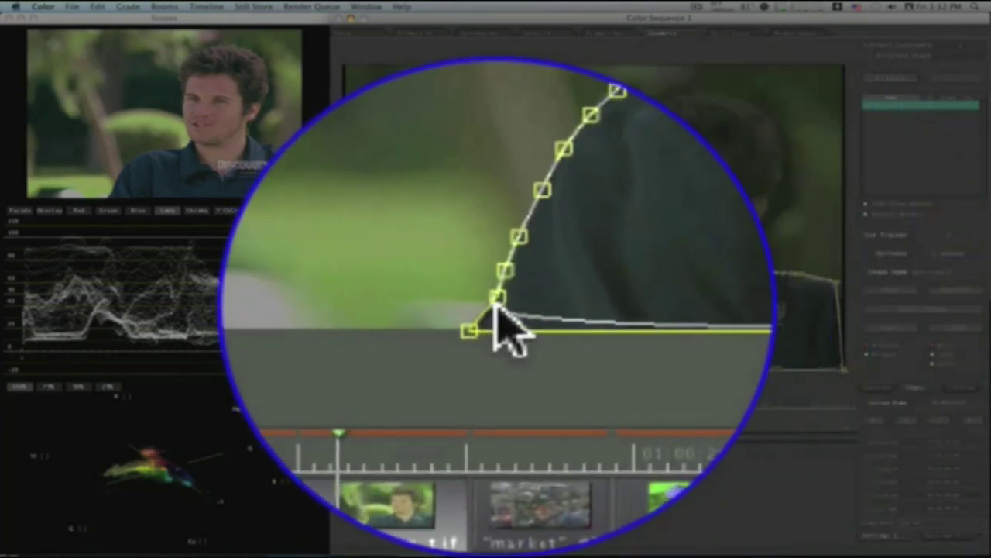
click(500, 364)
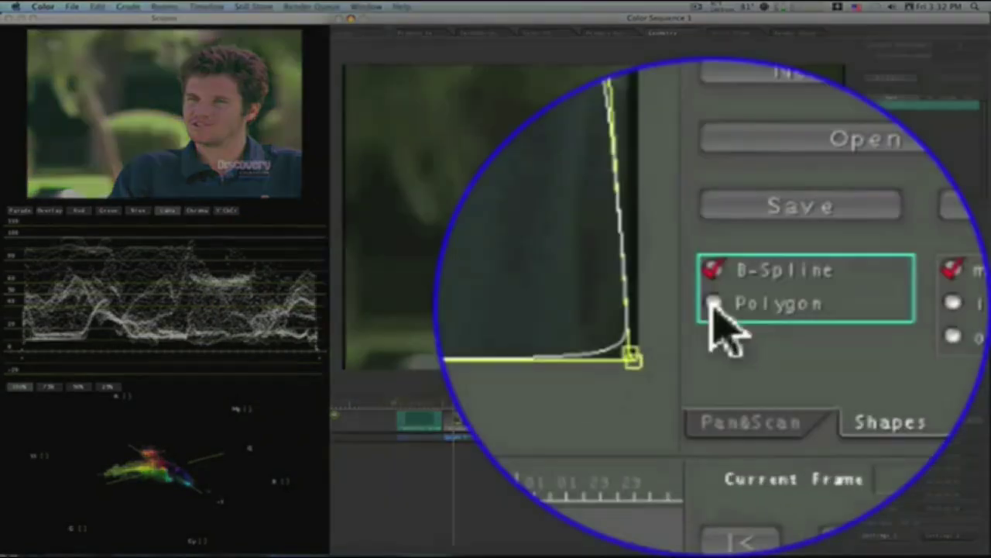
click(867, 354)
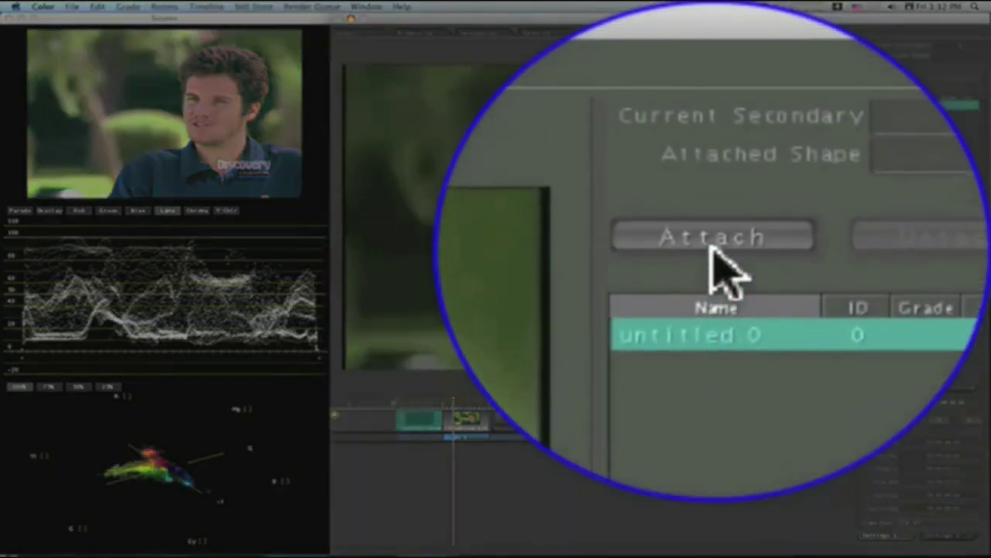
Attach the traced shirt shape to the current secondary, and set the secondary's control to Outside
click(711, 246)
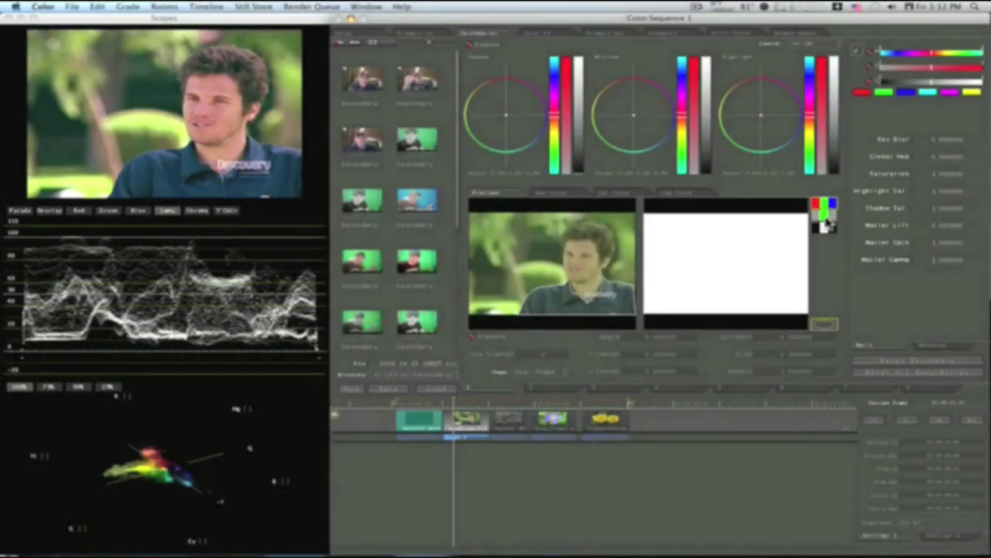
click(825, 220)
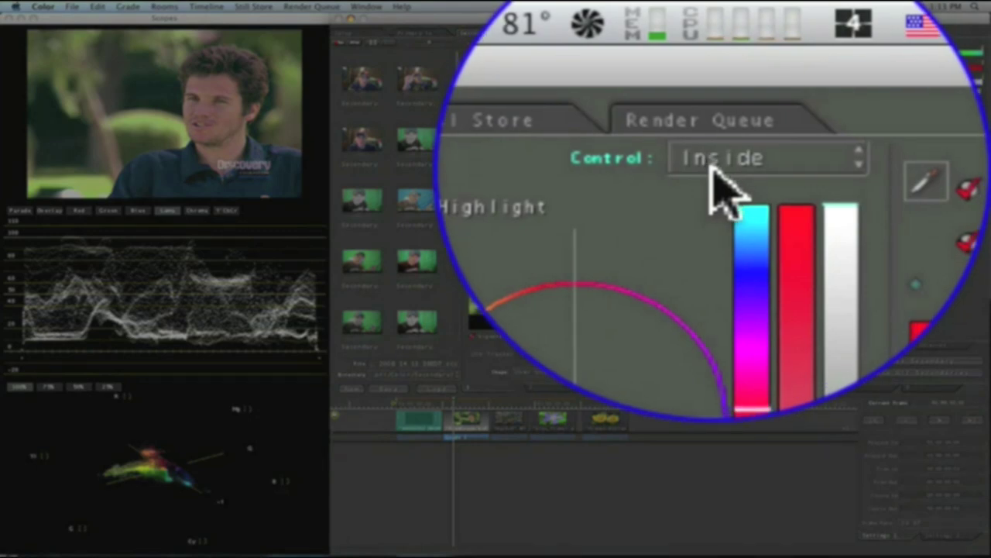
click(713, 169)
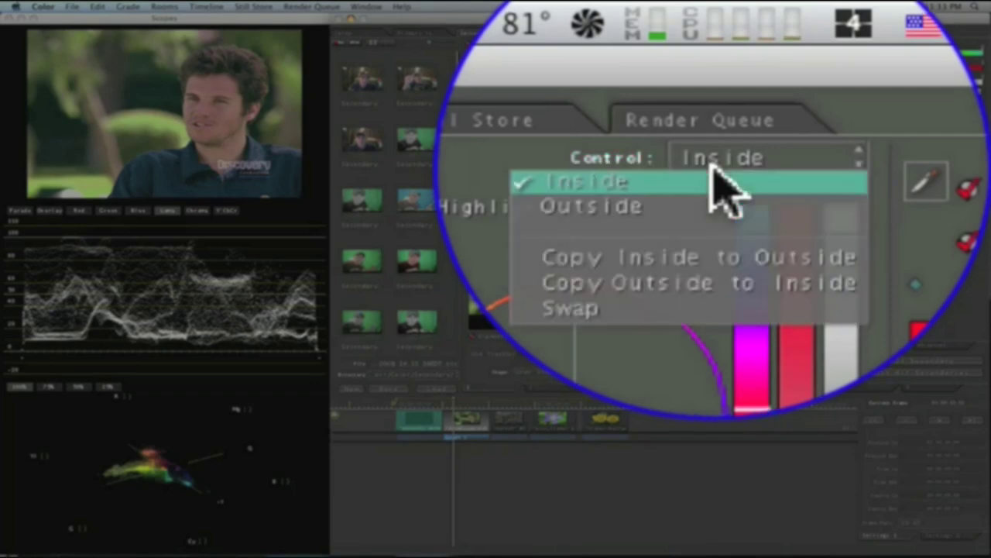
click(713, 201)
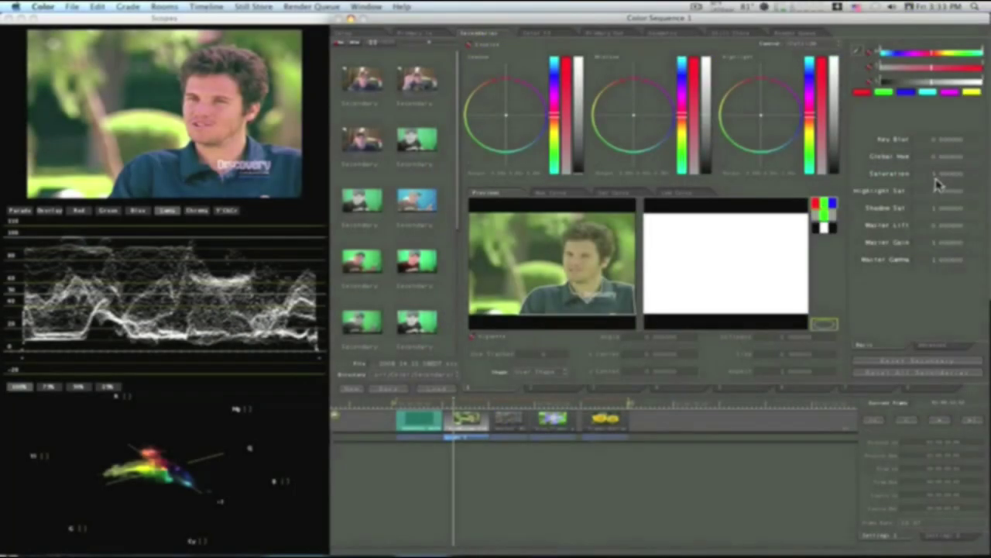
Try reducing the saturation outside the shirt shape to 0
drag(937, 176, 936, 176)
scroll(887, 176, down, 15)
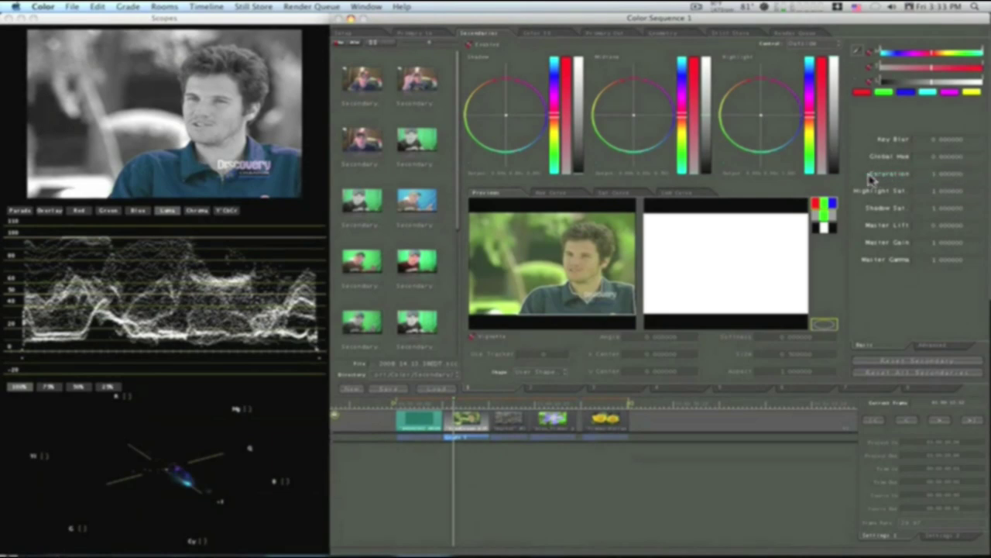
Set the secondary's control to Inside, raise the shirt's saturation to about 2.3, and compare the image with the grade off and on
click(788, 53)
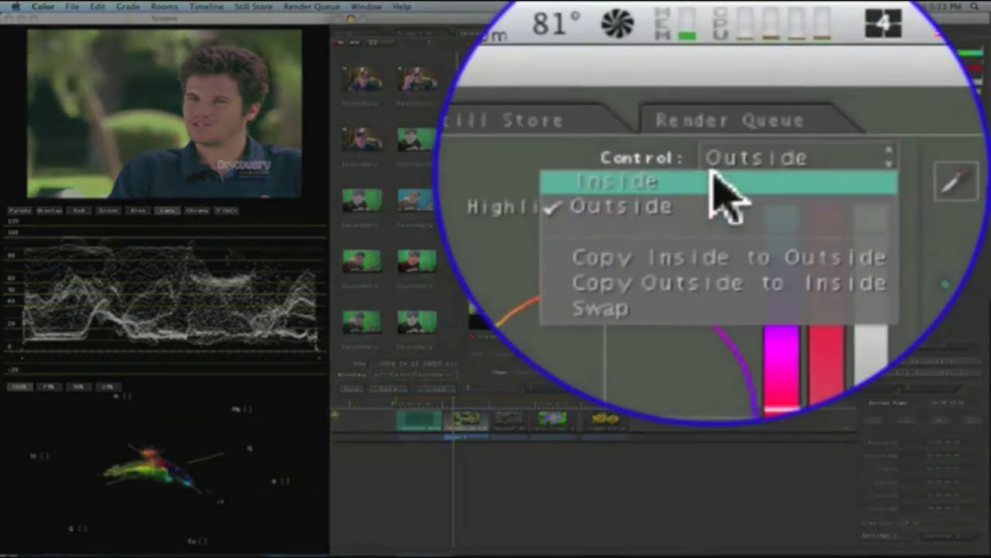
click(789, 45)
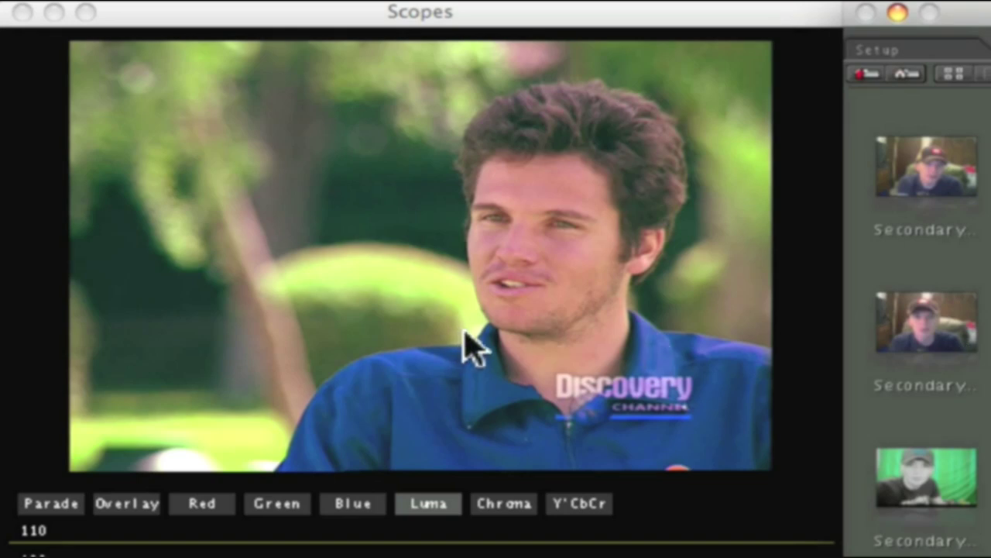
key(ctrl+g)
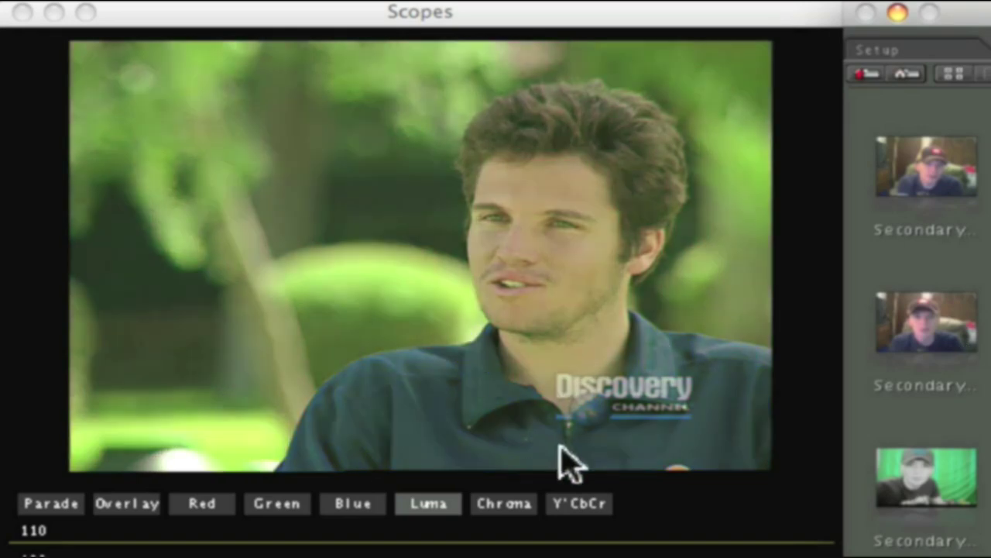
key(ctrl+g)
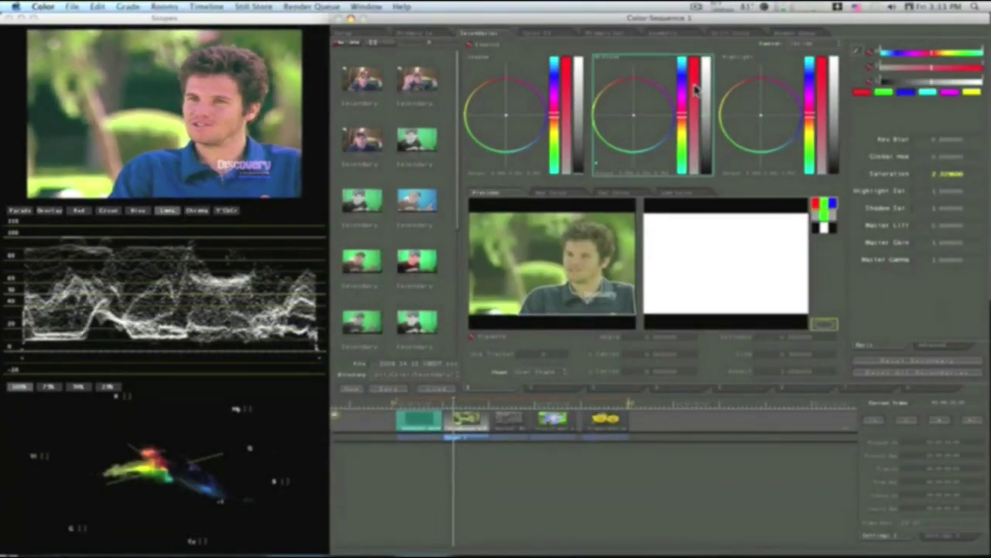
Review the shirt shape's outline in the Geometry room and return to the Secondaries room
click(673, 38)
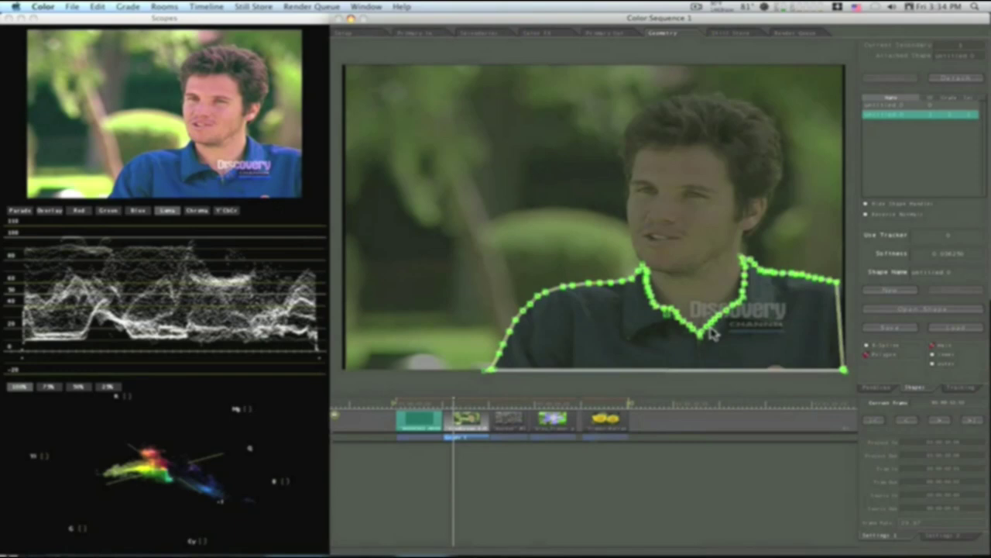
click(469, 33)
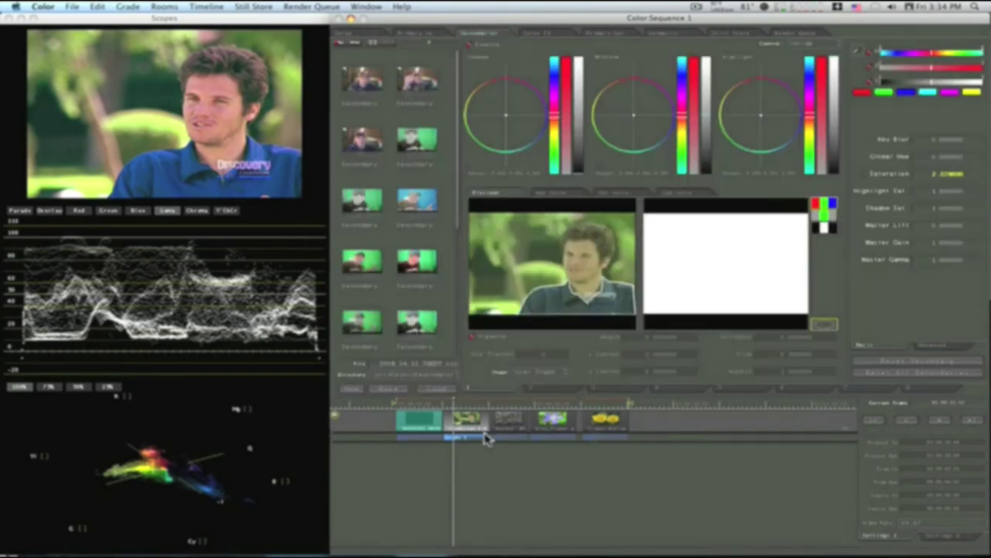
Start a User Shape vignette on the blue flower clip and trace the lower-left petal's upper edge outward from the flower's centre
click(557, 408)
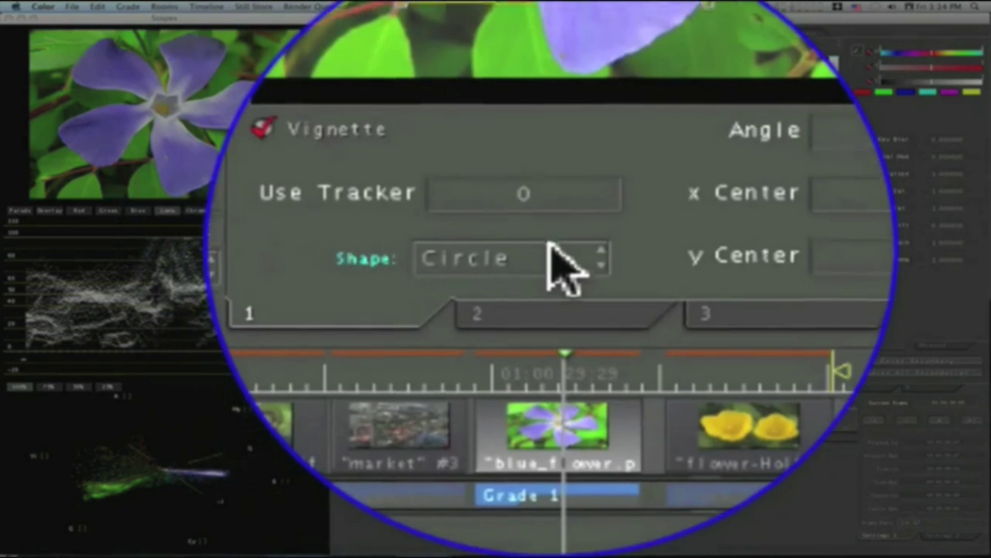
click(552, 256)
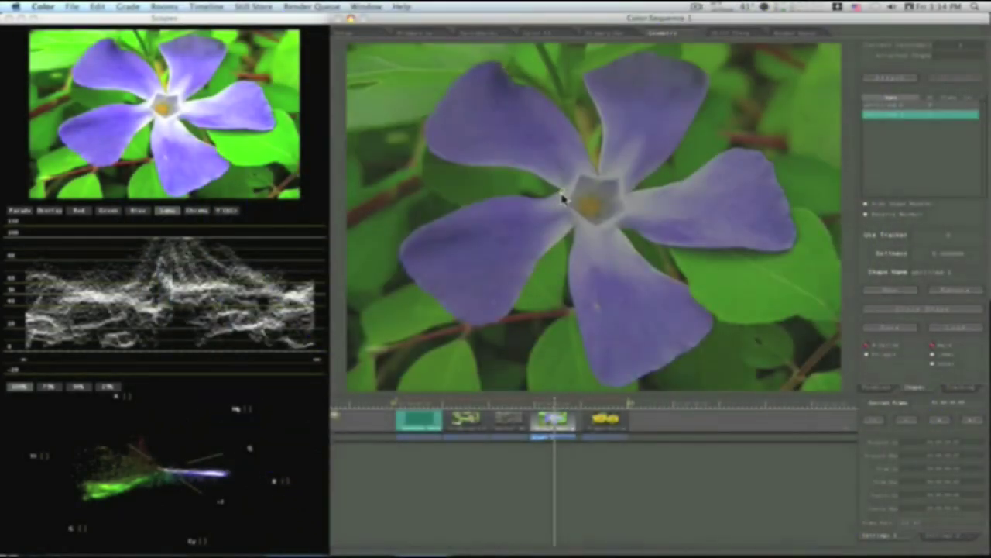
click(566, 191)
click(556, 196)
click(551, 197)
click(540, 197)
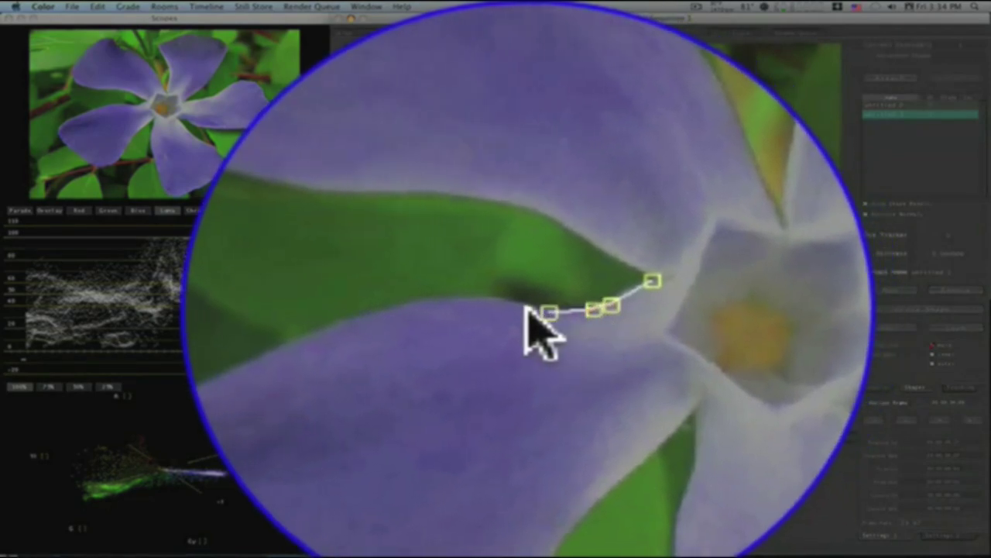
click(526, 309)
click(508, 308)
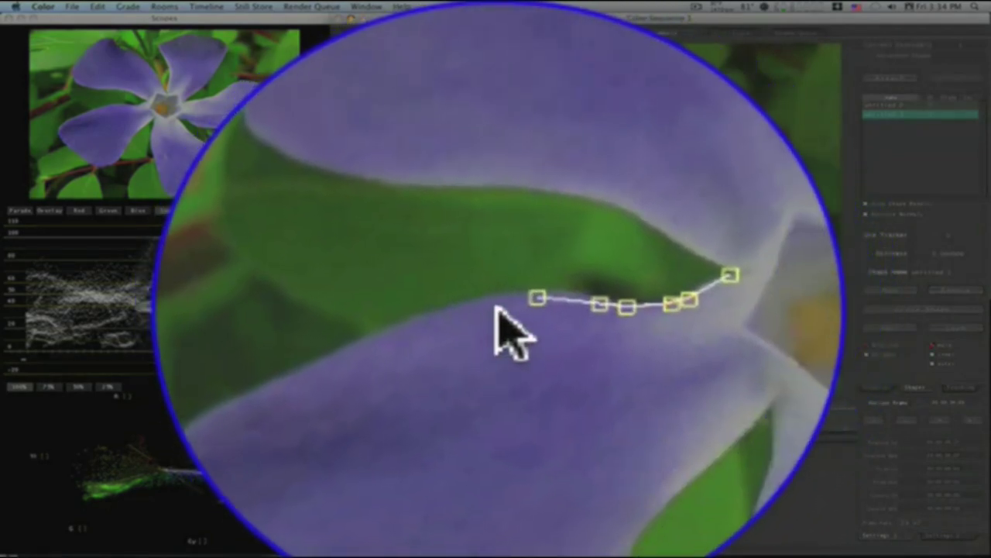
click(493, 310)
click(484, 309)
click(474, 313)
click(461, 310)
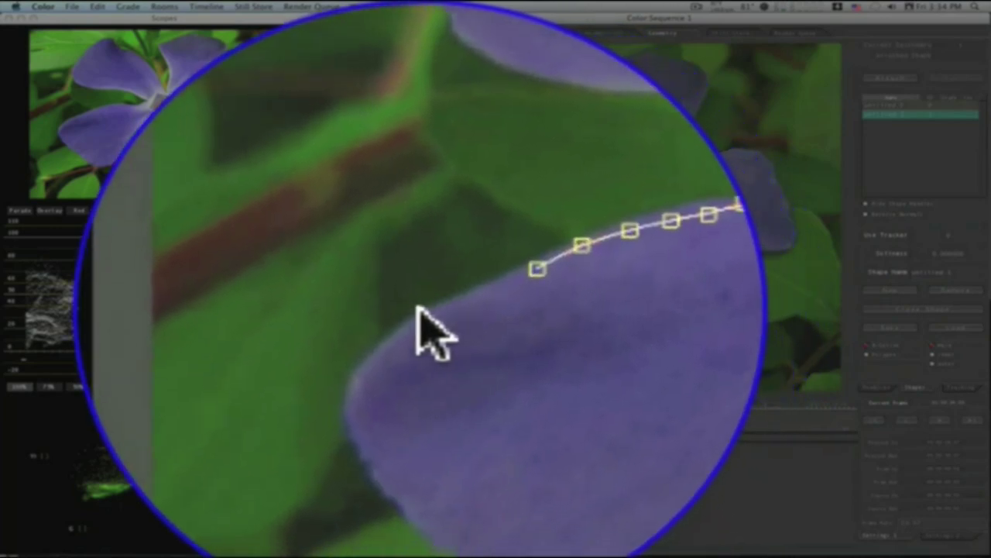
Continue the outline around the lower-left petal's outer tip and down its outer edge
click(436, 282)
click(416, 299)
click(409, 308)
click(396, 268)
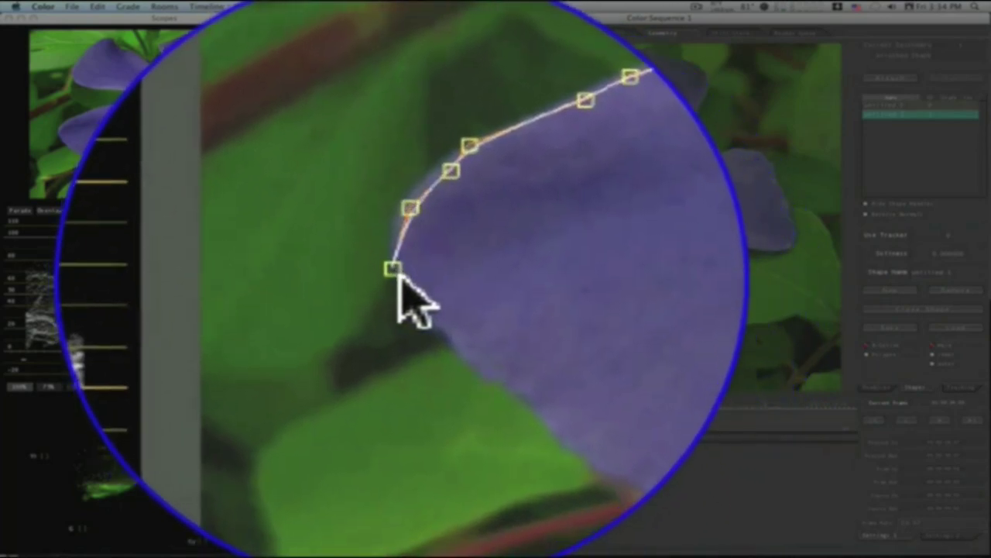
click(400, 276)
click(411, 275)
click(427, 275)
click(434, 268)
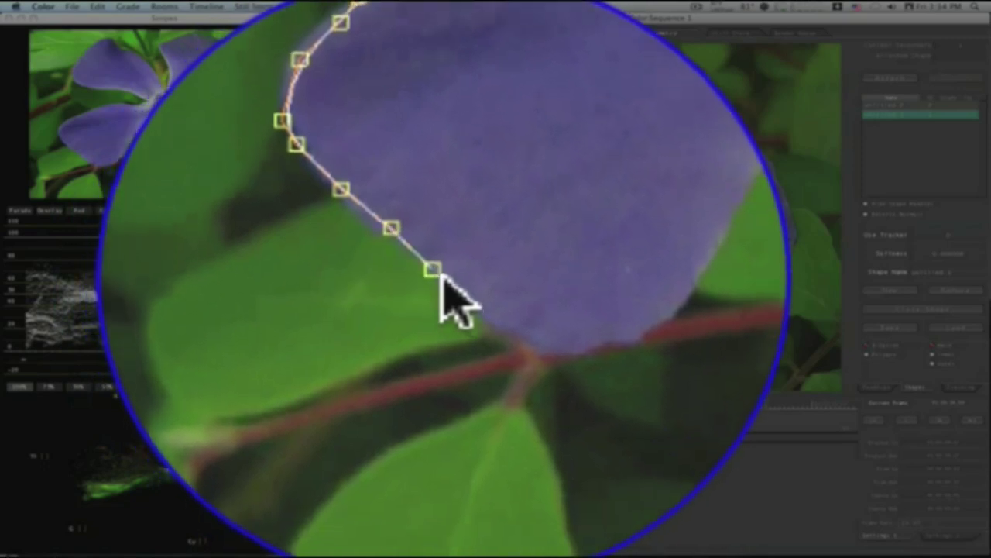
Trace around the bottom of the lower-left petal and onto its inner edge beside the green leaf
click(436, 234)
click(443, 238)
click(473, 246)
click(487, 250)
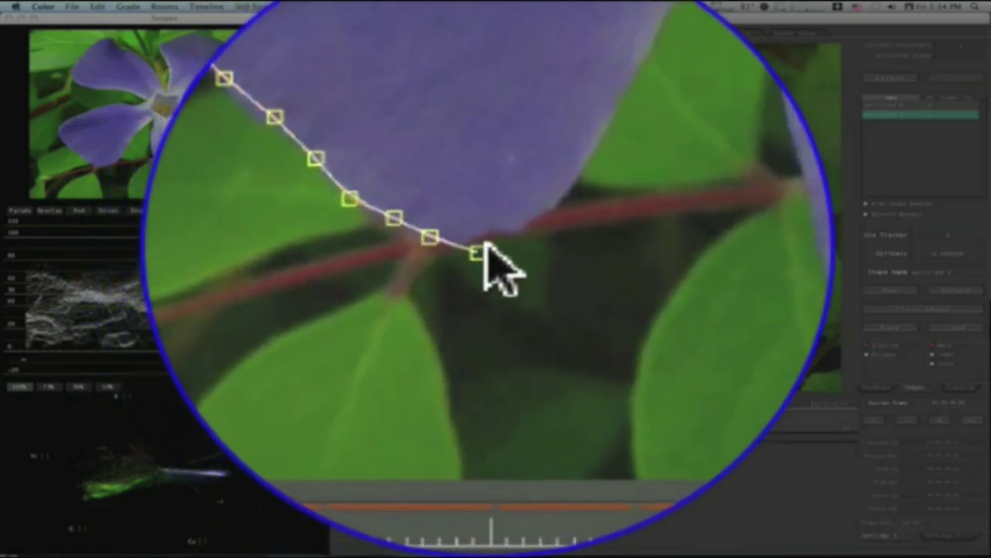
click(492, 243)
click(501, 246)
click(511, 275)
click(522, 276)
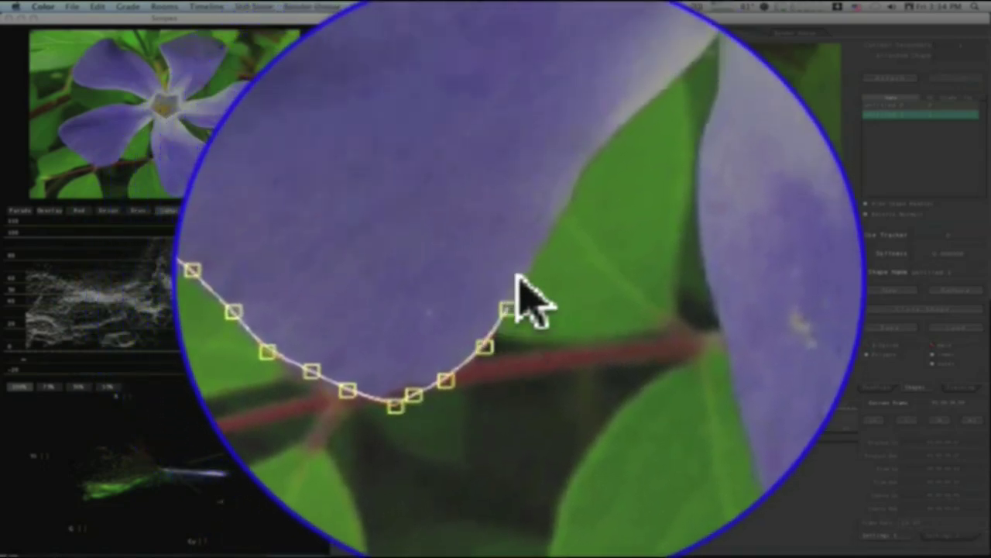
Continue up the lower-left petal's inner edge to the notch where it meets the bottom petal
click(533, 276)
click(536, 276)
click(520, 303)
click(524, 339)
click(549, 316)
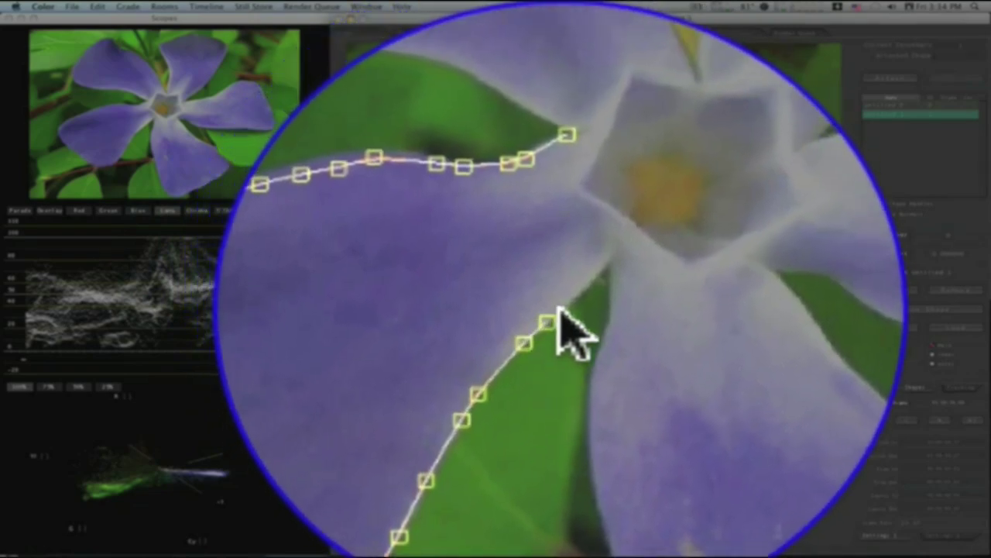
click(558, 322)
click(571, 311)
Trace the bottom petal from its left edge around to the notch where it meets the right petal
click(571, 304)
click(574, 275)
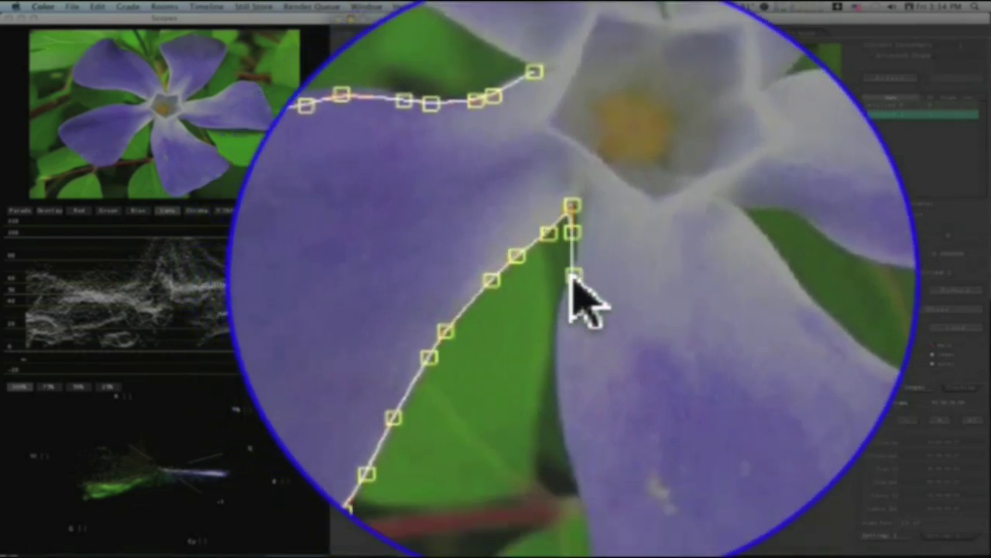
click(569, 271)
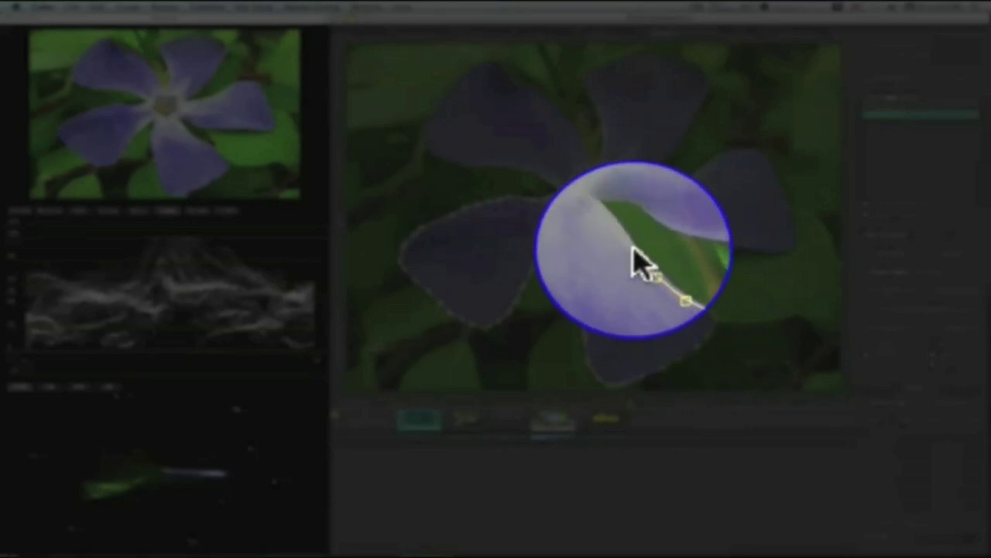
click(619, 227)
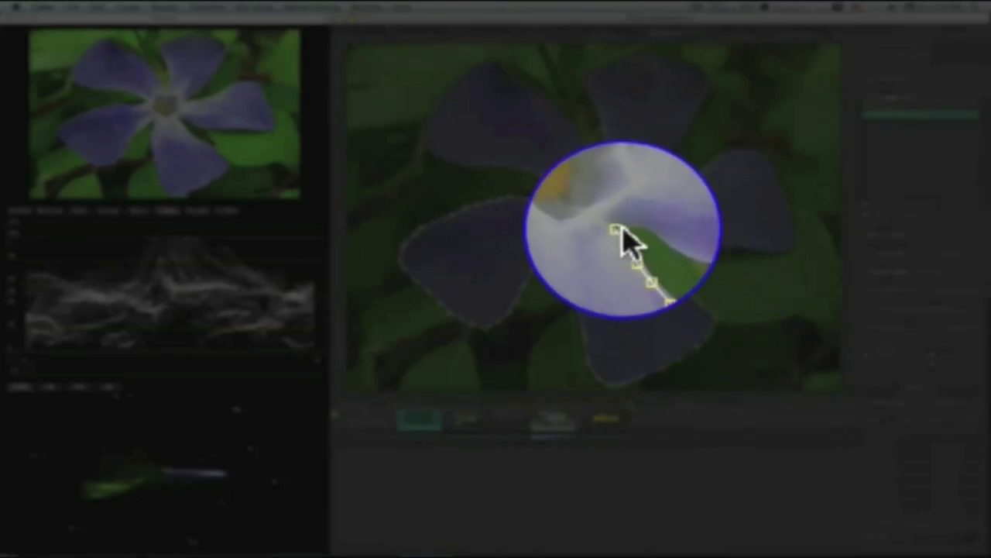
Trace the right petal's lower edge outward from the notch toward its outer corner
click(625, 228)
click(635, 228)
click(642, 233)
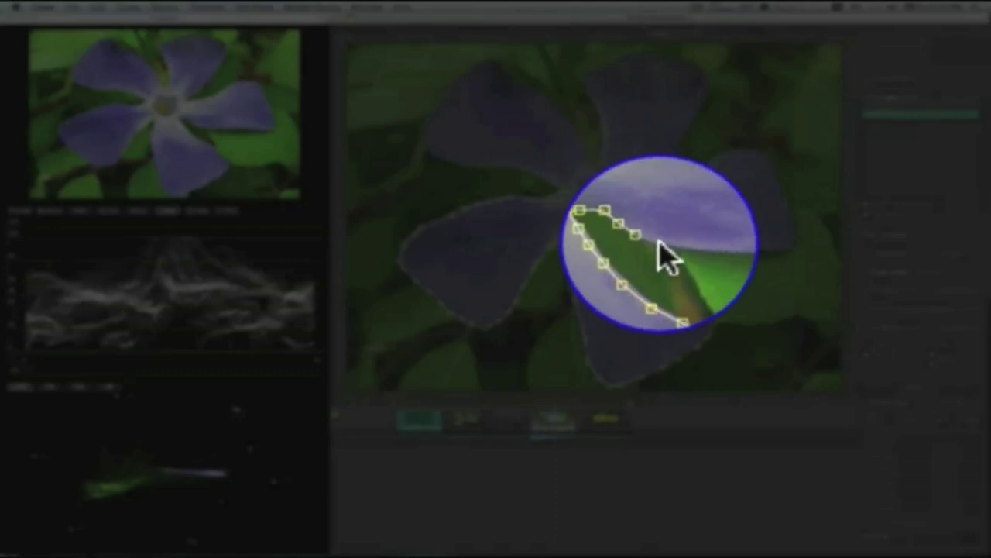
click(714, 246)
click(720, 246)
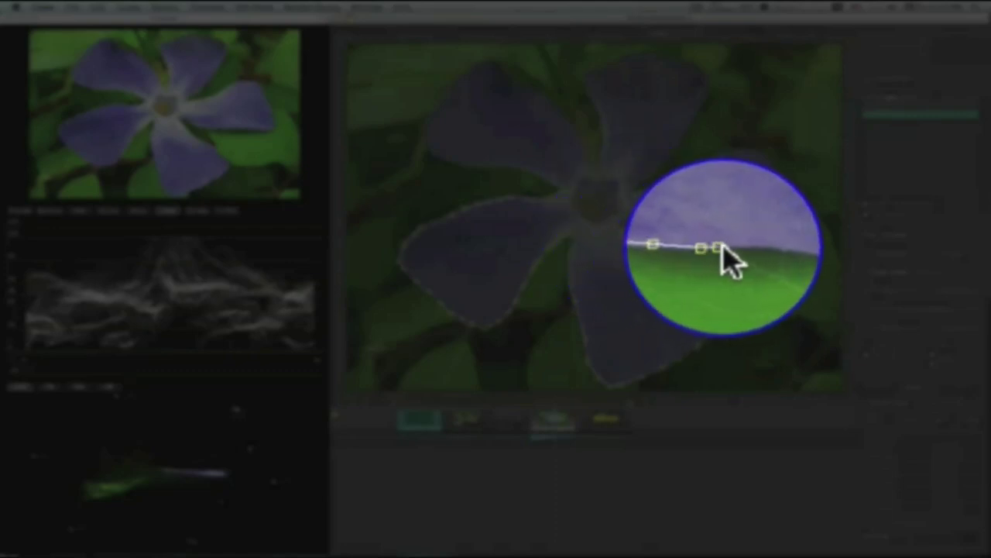
click(732, 245)
click(746, 245)
click(760, 248)
click(772, 249)
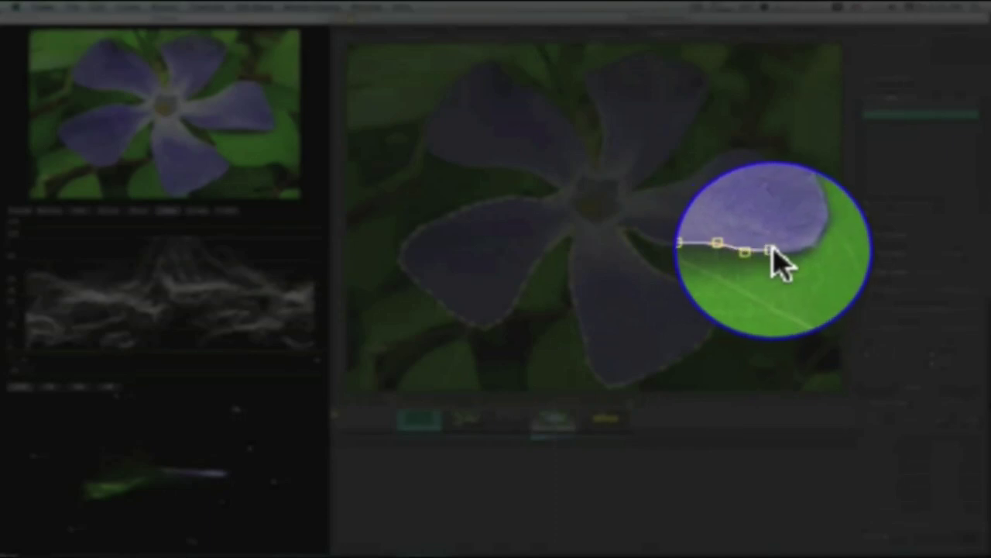
Trace around the right petal's lower outer corner and up its outer edge to the upper corner
click(783, 247)
click(793, 242)
click(796, 234)
click(793, 224)
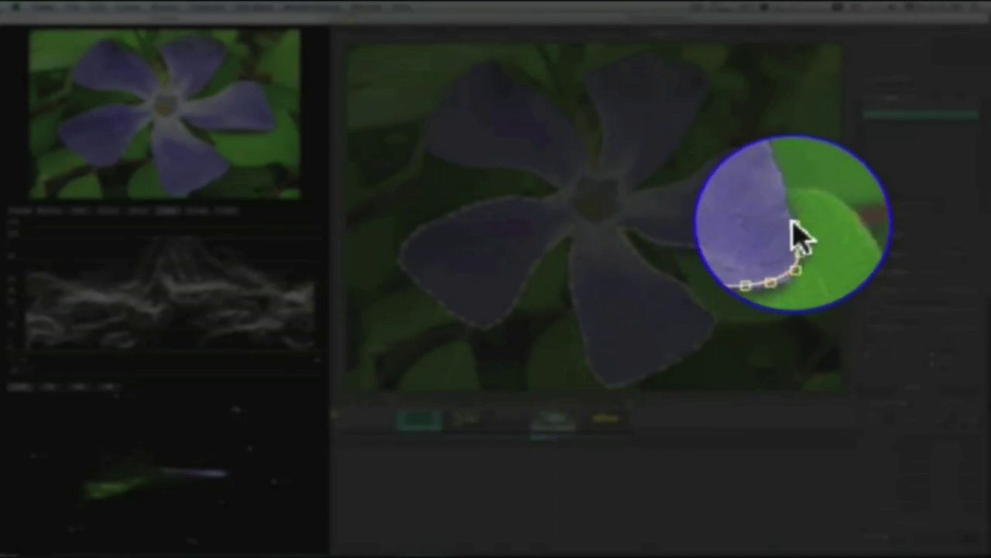
click(791, 215)
click(787, 205)
click(783, 192)
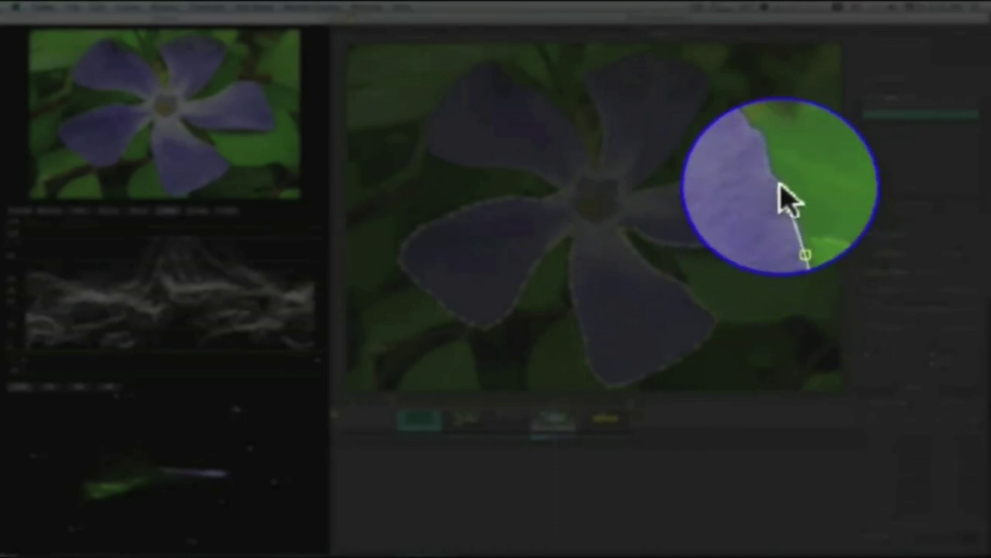
click(778, 185)
click(773, 176)
click(768, 163)
click(764, 156)
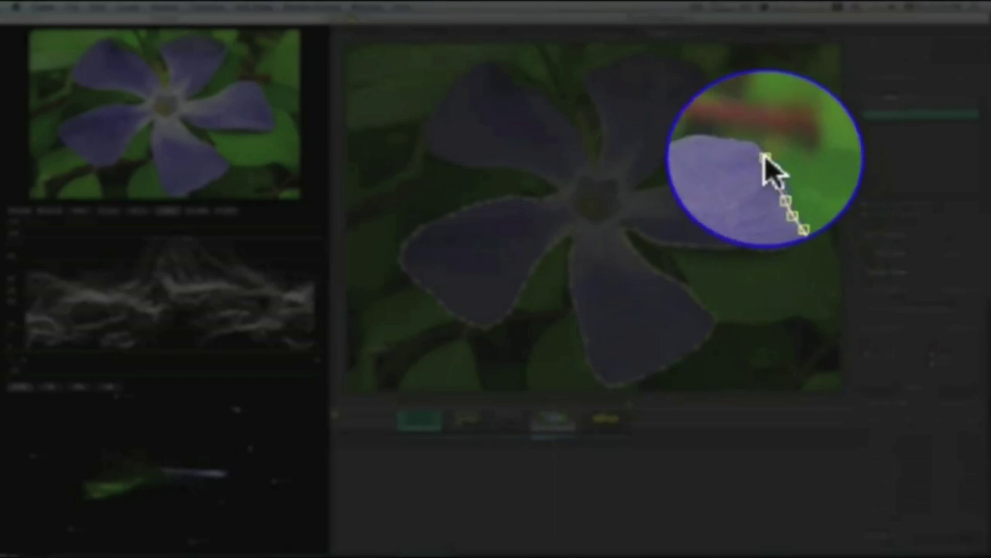
Trace the right petal's upper edge back inward to the notch where it meets the upper-right petal
click(755, 150)
click(742, 147)
click(734, 147)
click(728, 152)
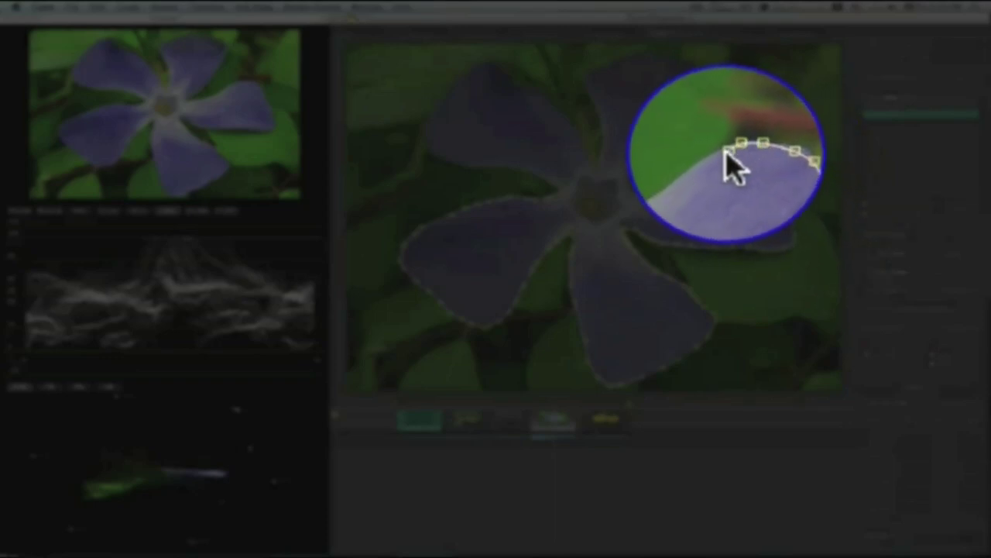
click(723, 155)
click(715, 160)
click(707, 165)
click(696, 171)
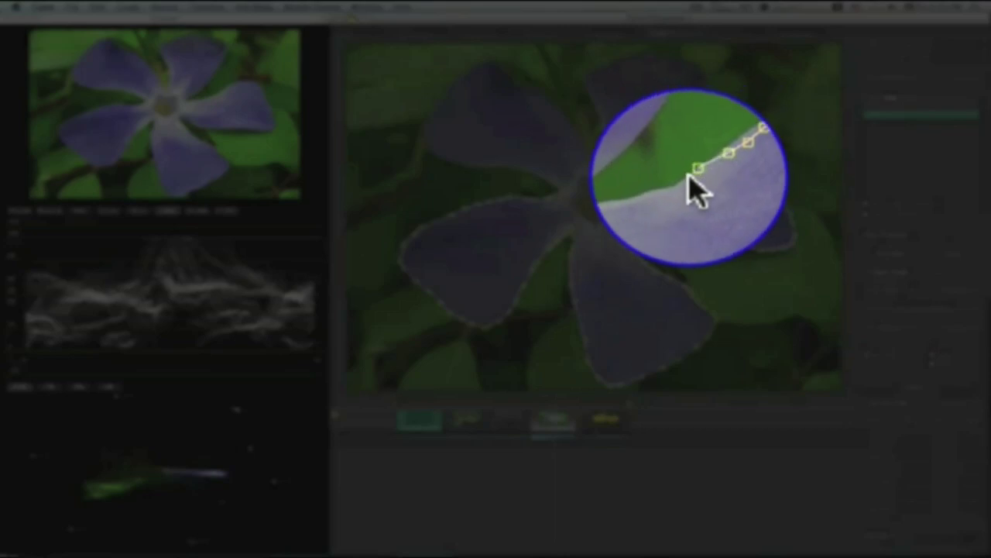
click(688, 177)
click(679, 180)
click(653, 185)
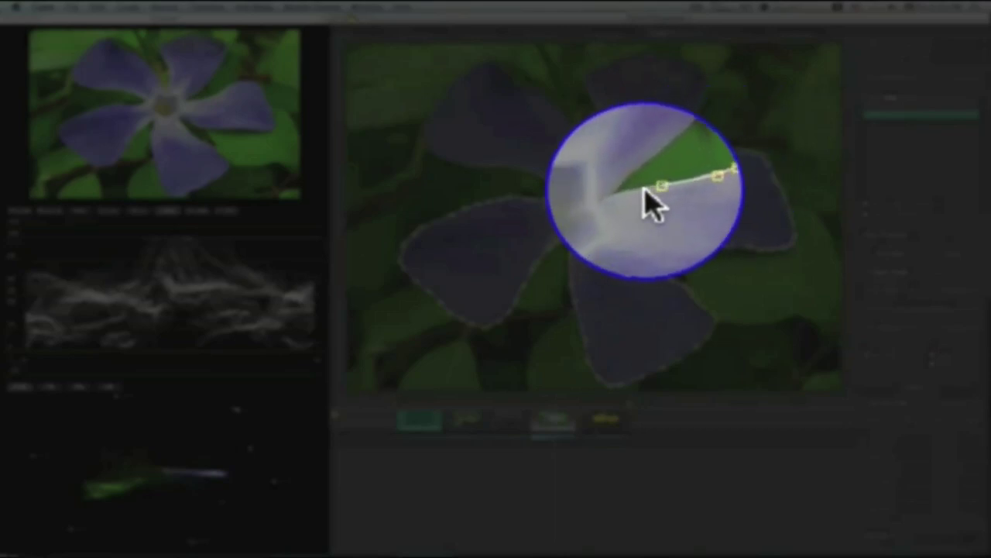
click(645, 189)
Trace the upper-right petal's right edge upward from the notch to its outer corner
click(650, 175)
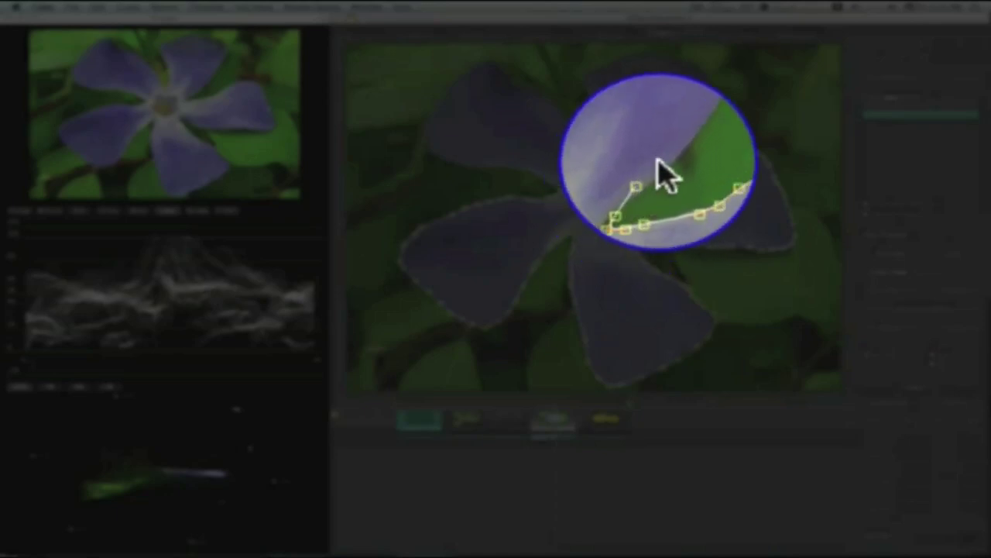
click(677, 145)
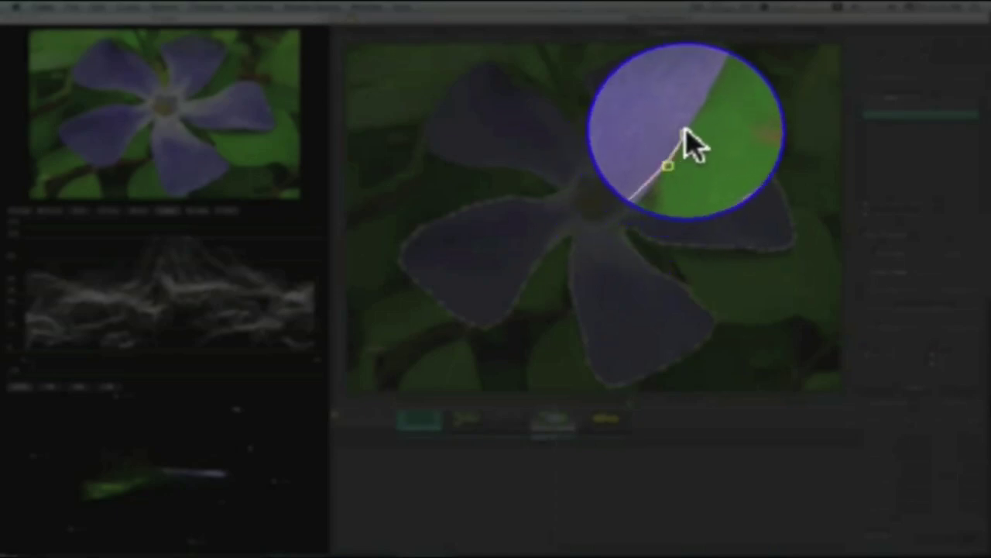
click(687, 129)
click(695, 114)
click(703, 96)
click(707, 82)
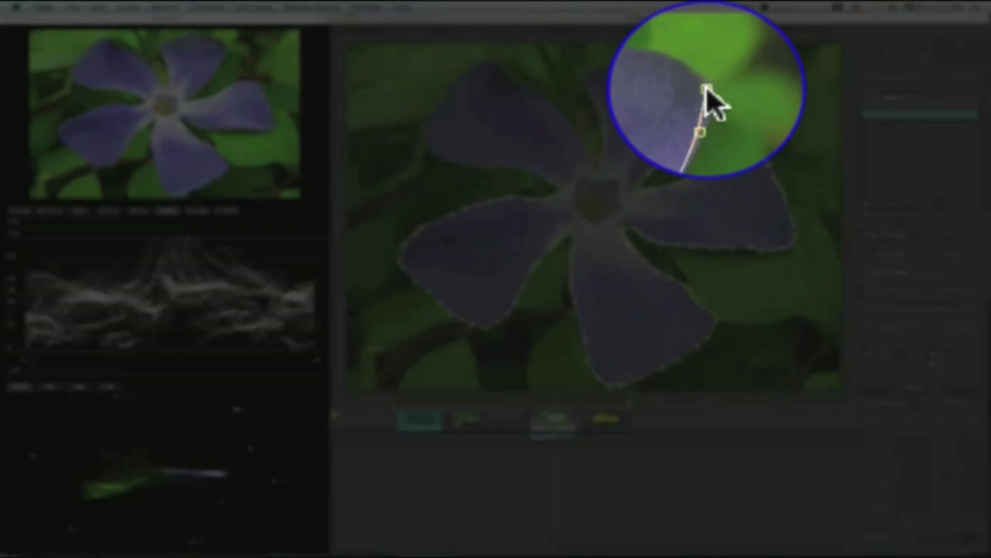
Trace across the top edge of the upper-right petal to its left corner
click(696, 87)
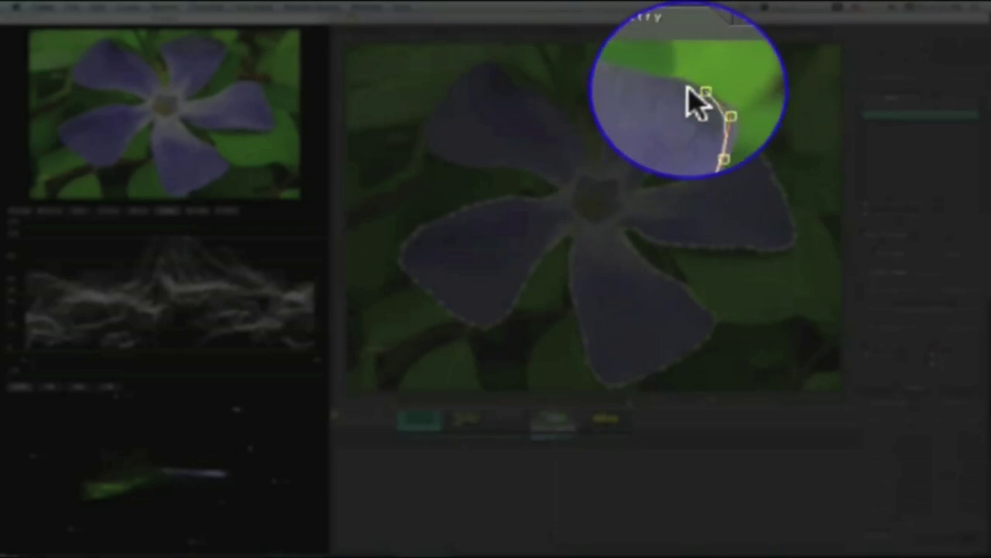
click(684, 87)
click(669, 87)
click(650, 84)
click(645, 82)
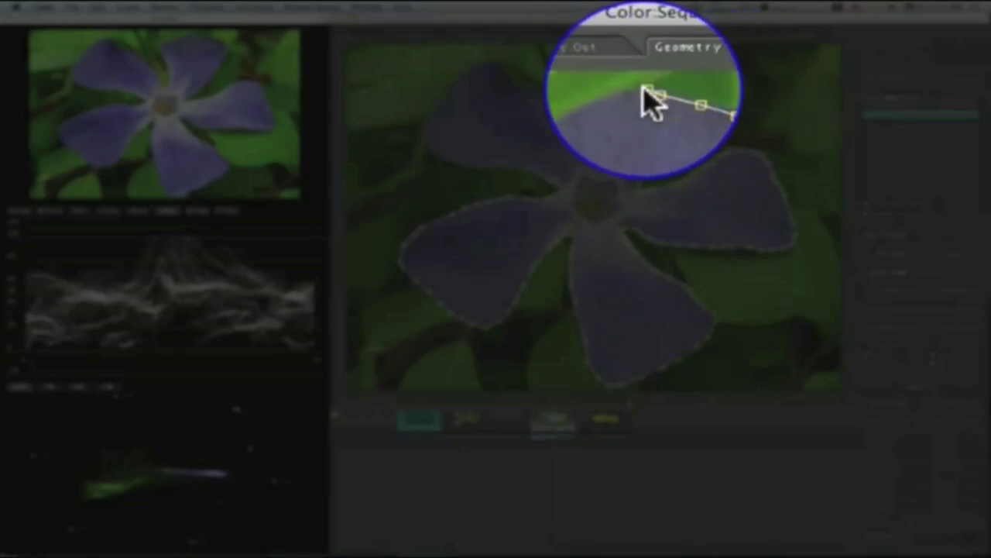
click(629, 84)
click(621, 87)
click(589, 87)
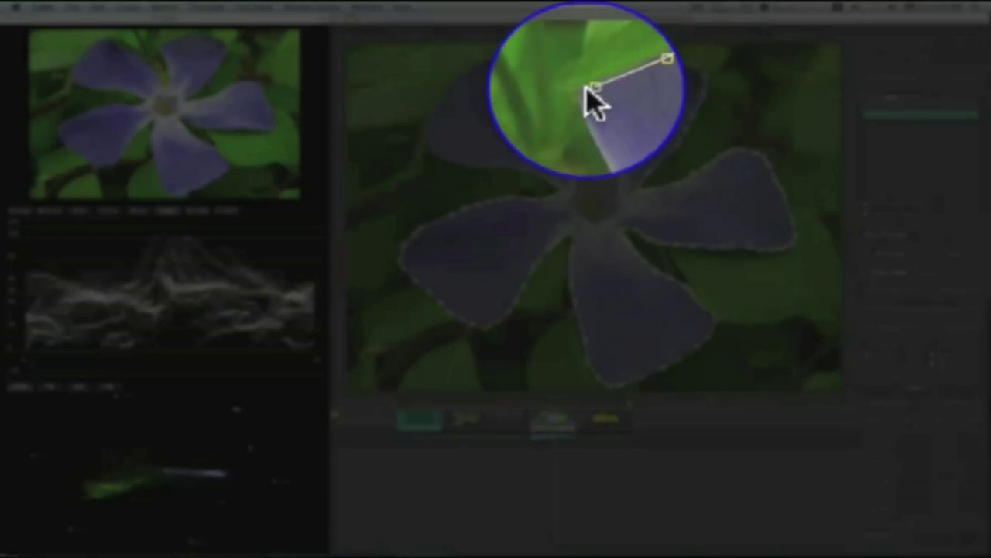
Trace the upper-right petal's left edge from its top corner down to the notch at the flower's center
click(586, 86)
click(588, 87)
click(591, 92)
click(595, 99)
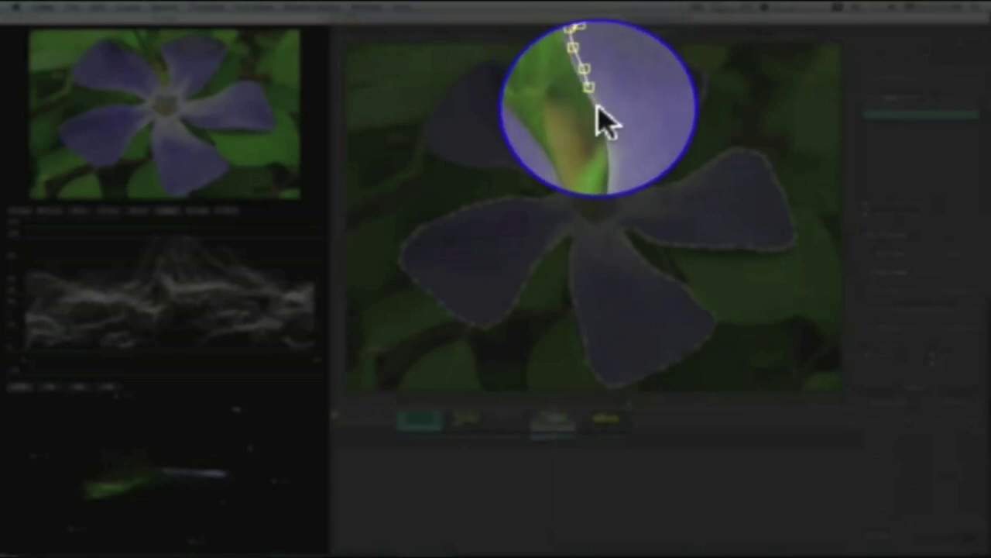
click(601, 114)
click(603, 127)
click(604, 136)
click(600, 160)
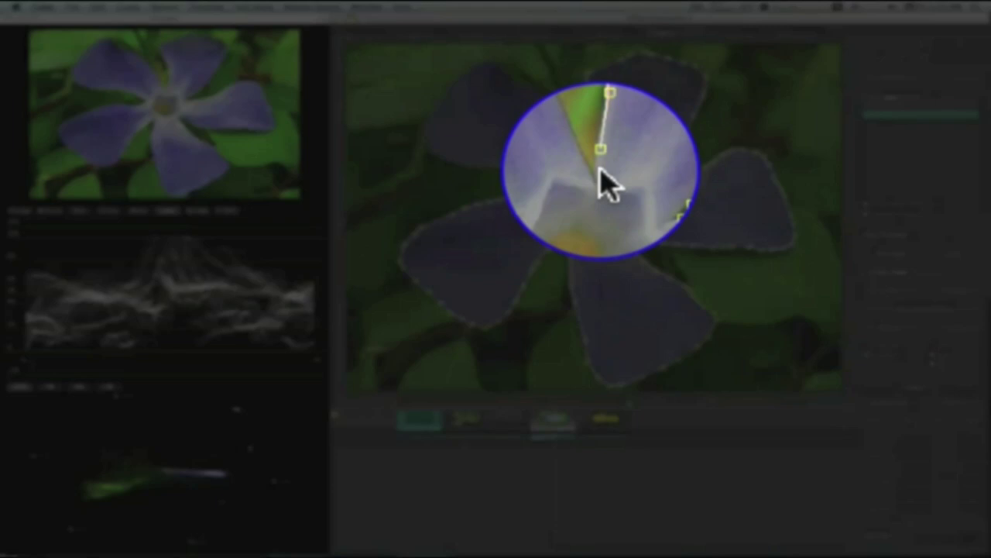
click(599, 171)
Trace the upper-left petal's inner edge from the center notch up toward its top
click(592, 165)
click(587, 145)
click(578, 130)
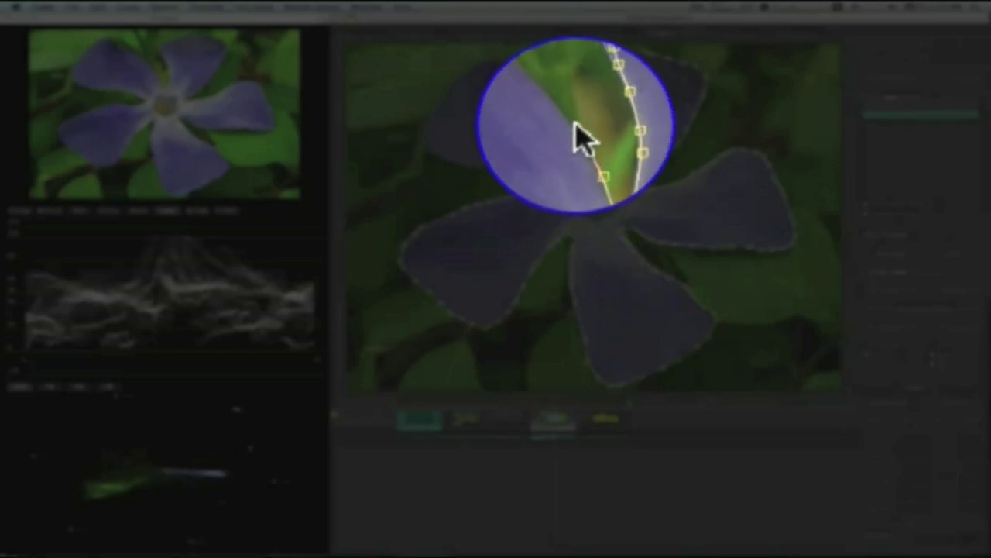
click(570, 121)
click(558, 106)
click(549, 100)
click(538, 93)
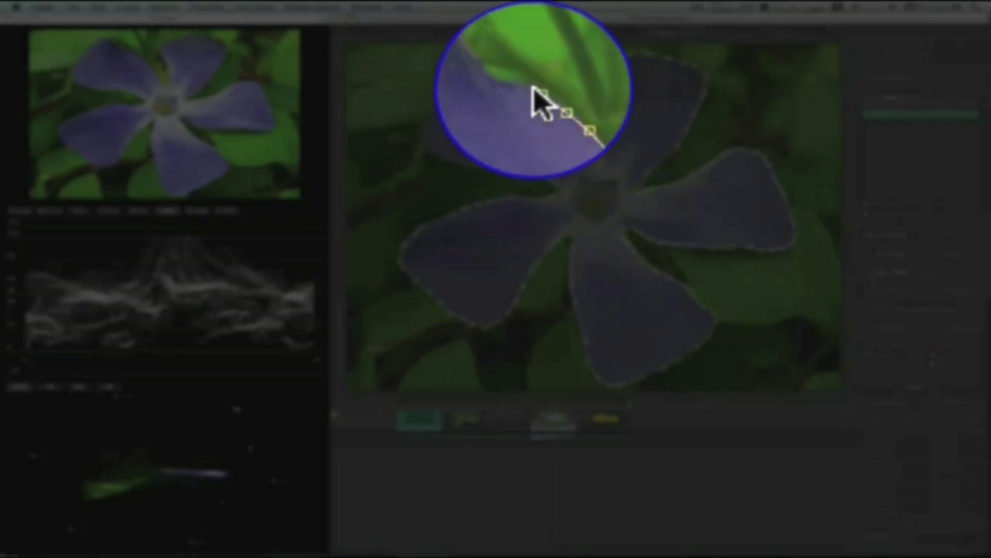
Continue tracing the upper-left petal's edge to its top corner and around onto the outer edge
click(534, 90)
click(526, 88)
click(518, 88)
click(514, 87)
click(509, 86)
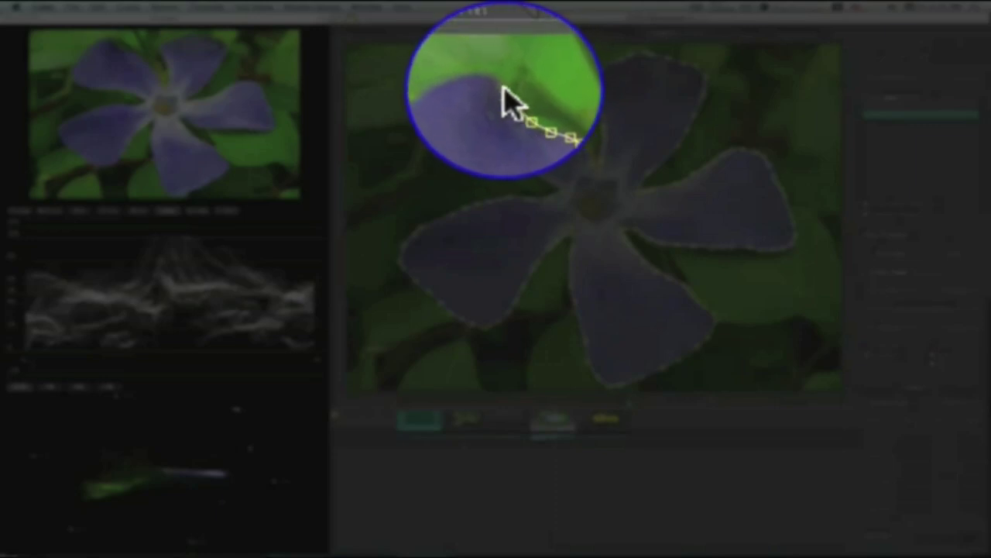
click(498, 87)
click(481, 86)
click(450, 88)
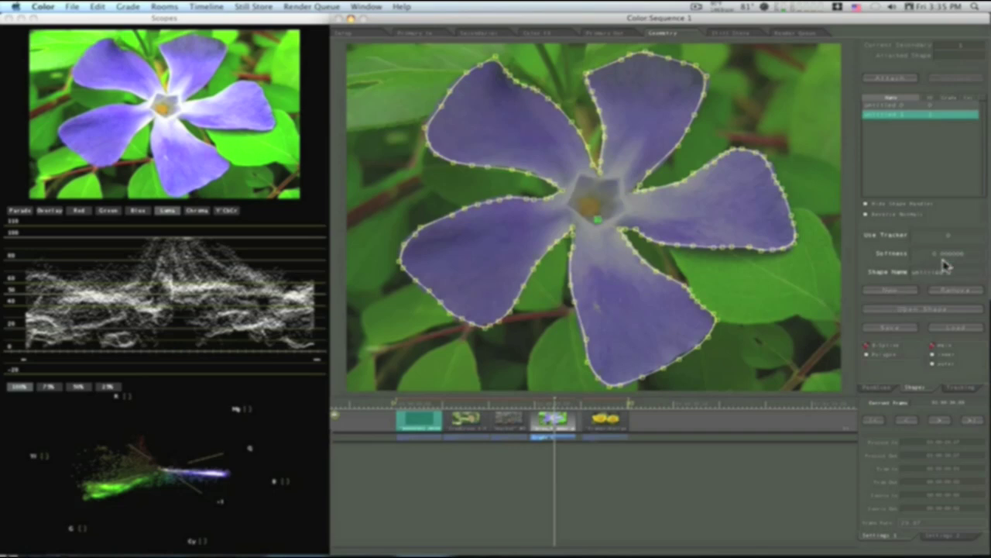
Soften the edge of the flower shape and attach the shape to secondary 1
scroll(943, 260, up, 1)
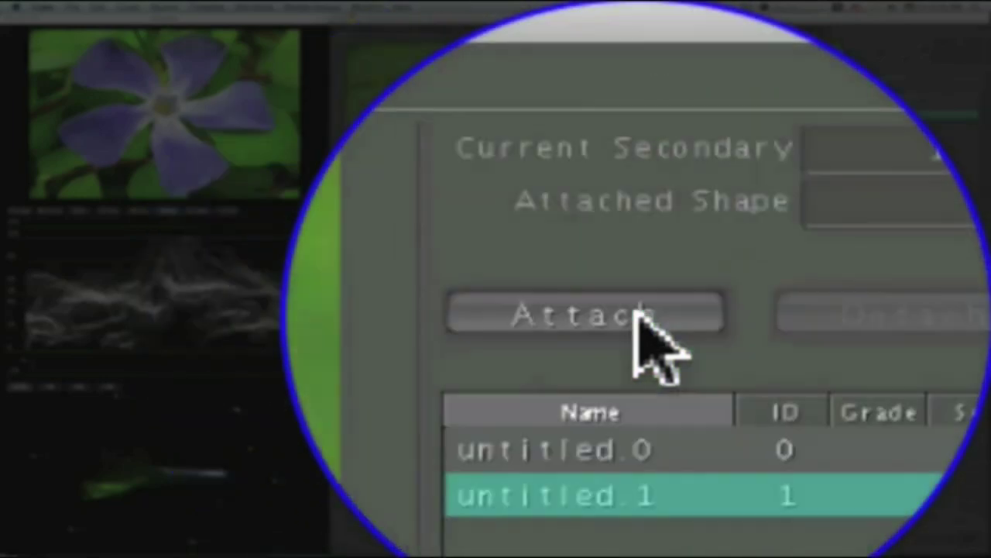
click(636, 310)
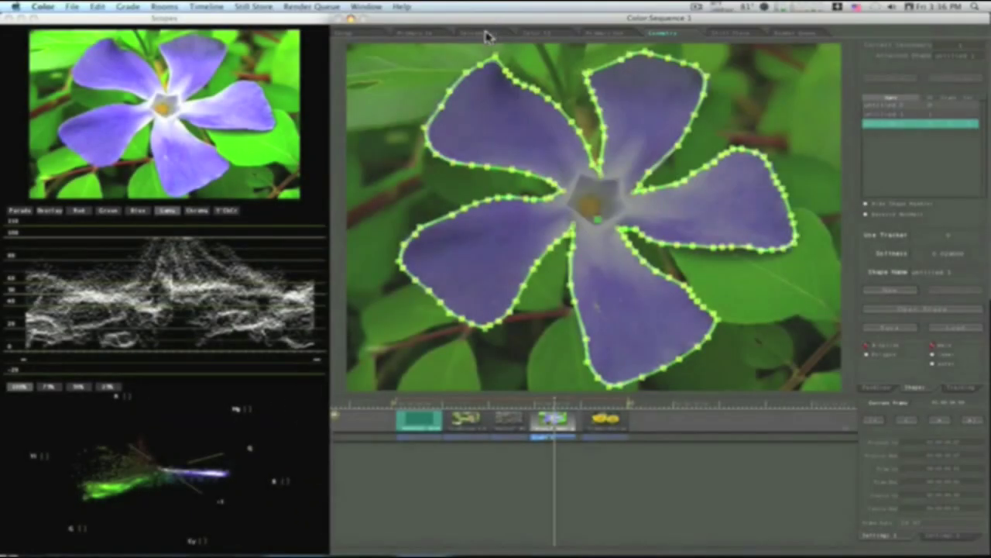
Set the flower secondary's control to Outside and lower the saturation until the surroundings of the petals are greyscale
click(479, 33)
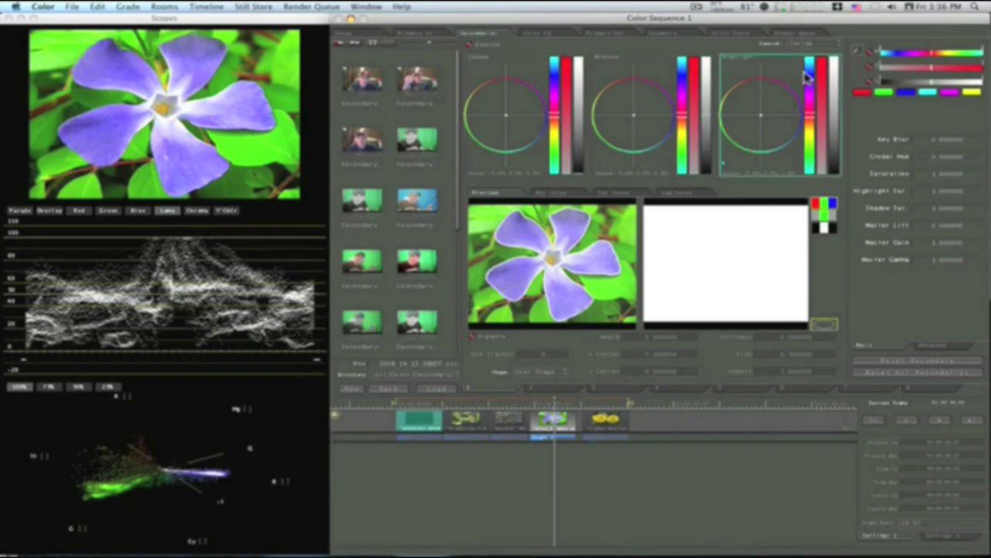
click(806, 46)
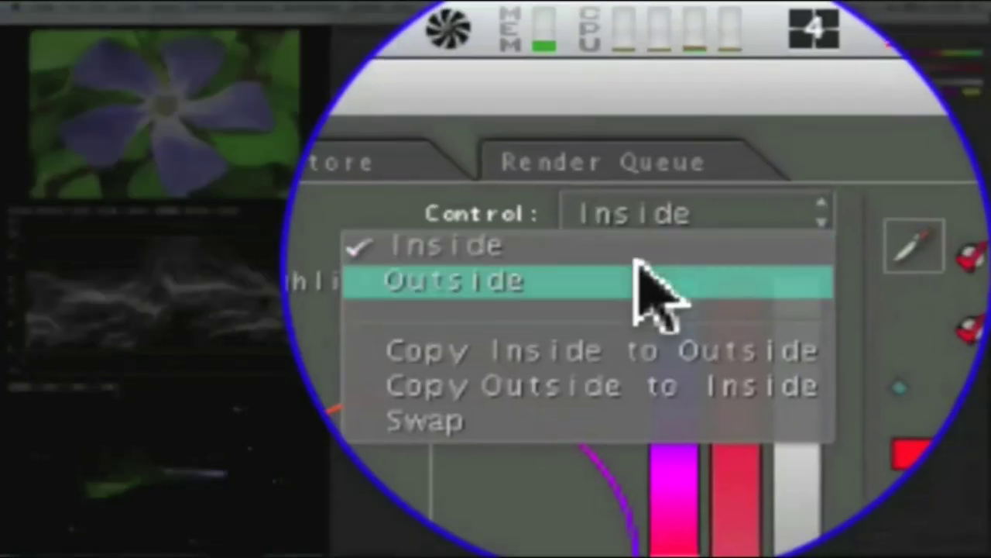
click(807, 56)
drag(659, 341, 658, 346)
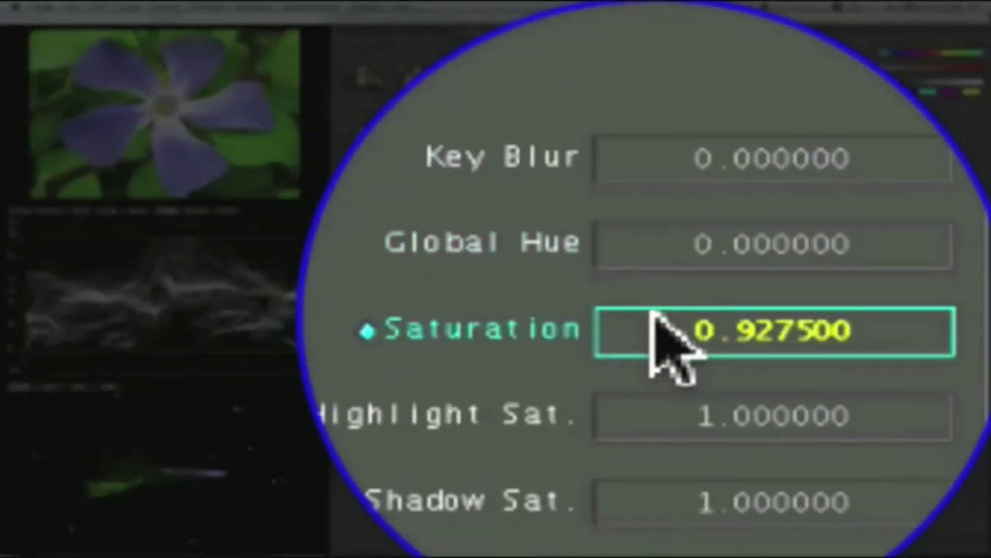
drag(651, 312, 653, 310)
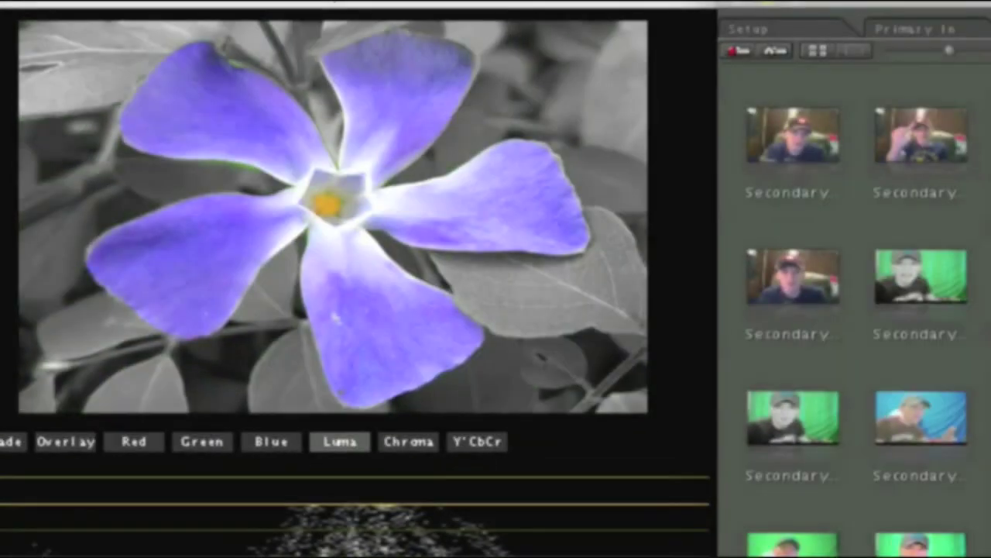